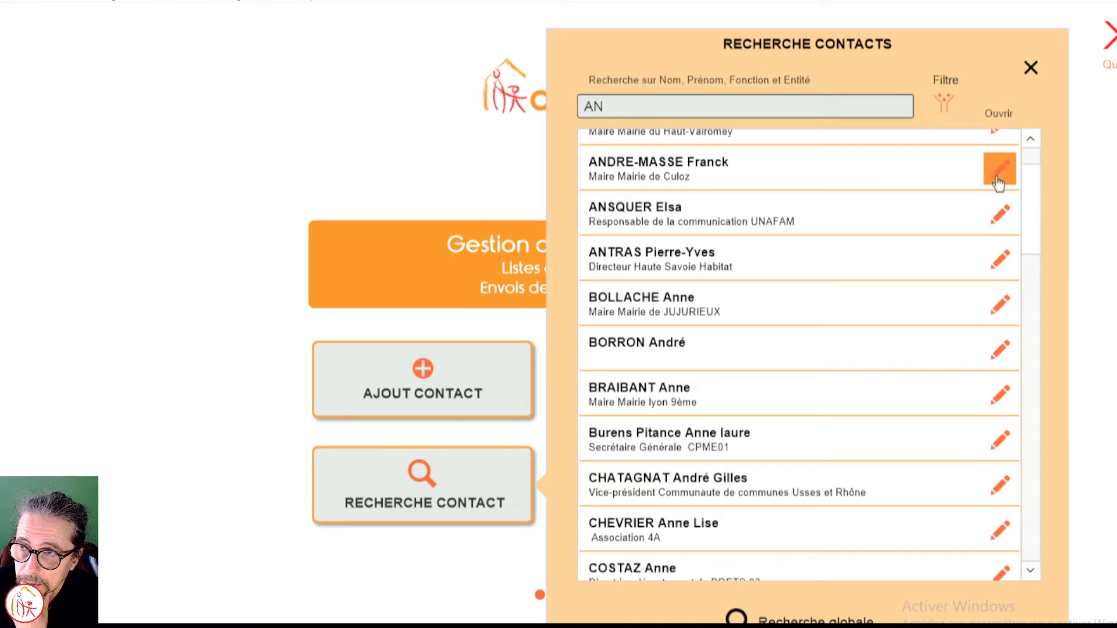
# Step: Open the contact record of the mayor of Mairie de Culoz and copy its export information
pyautogui.click(998, 182)
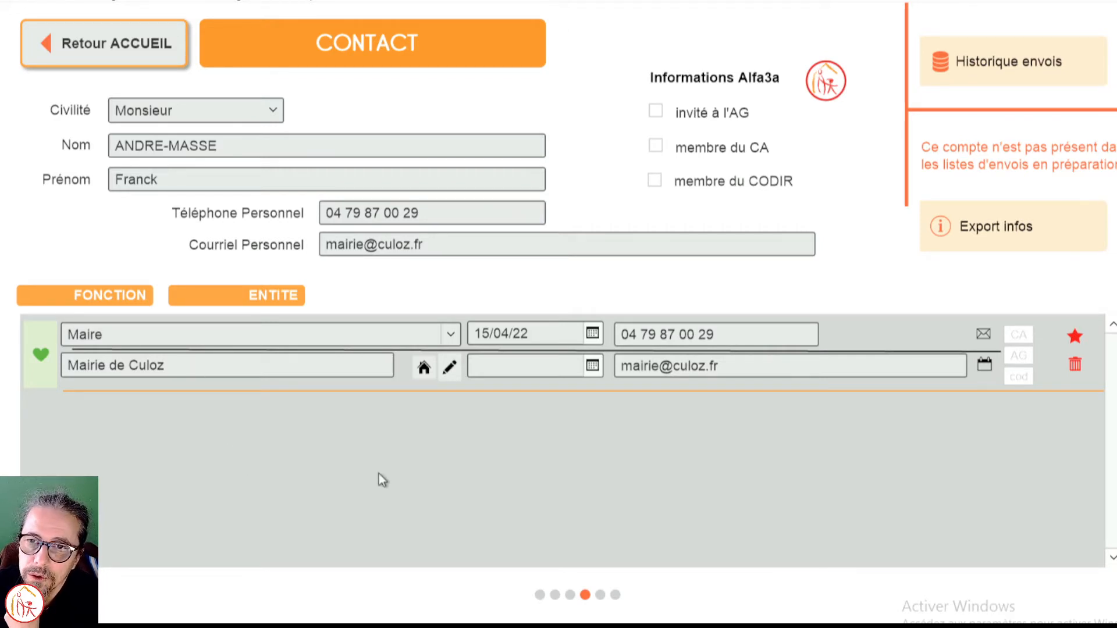
pyautogui.click(453, 343)
pyautogui.click(427, 294)
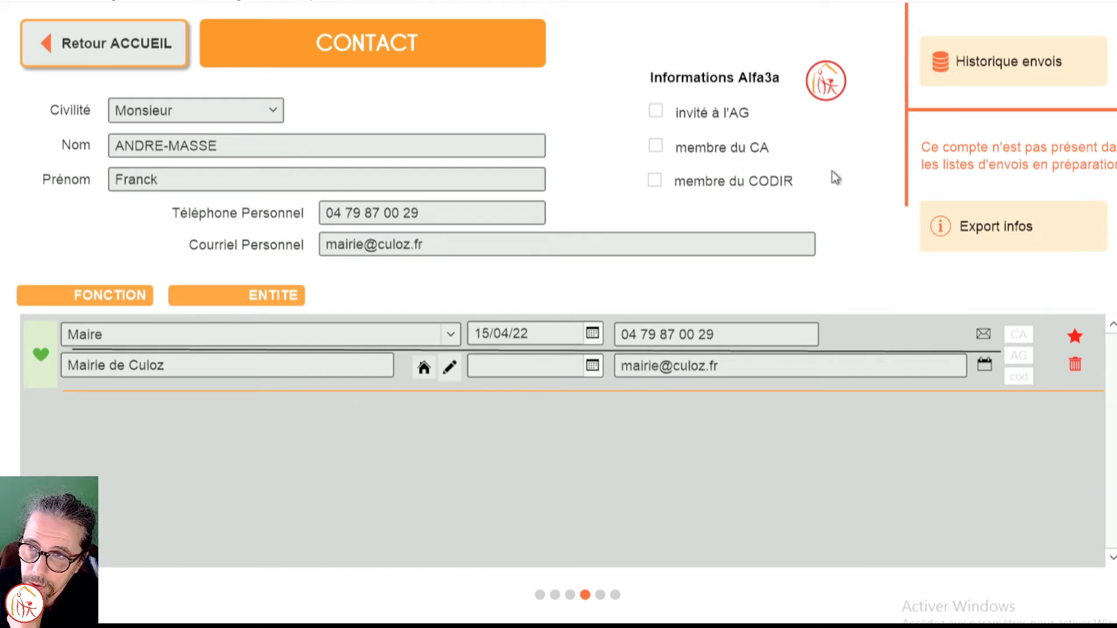
pyautogui.click(1018, 236)
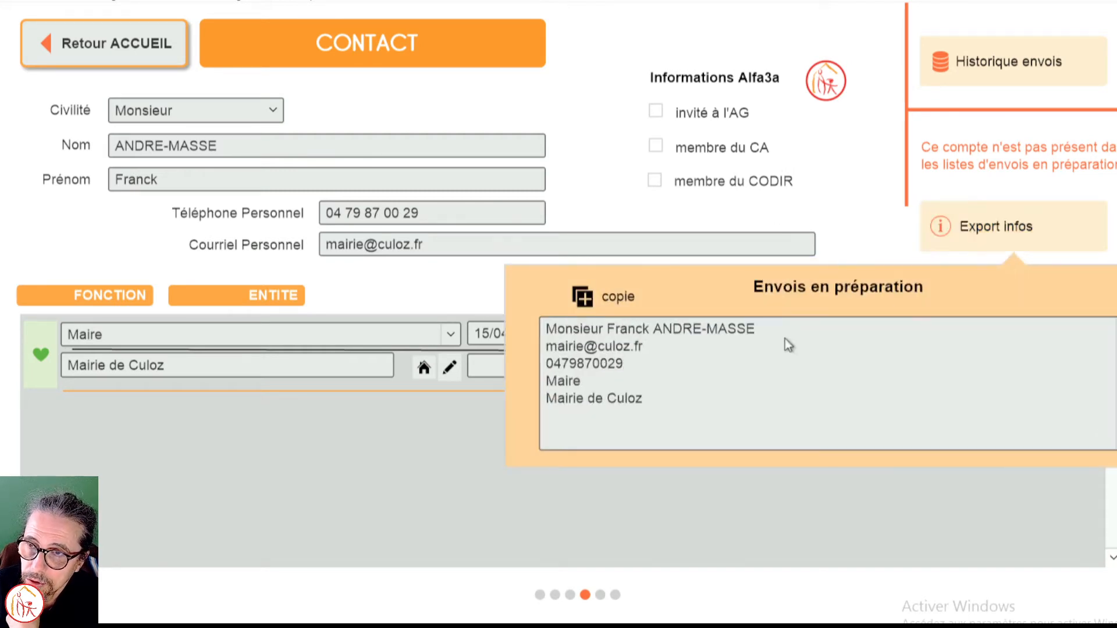
pyautogui.click(599, 297)
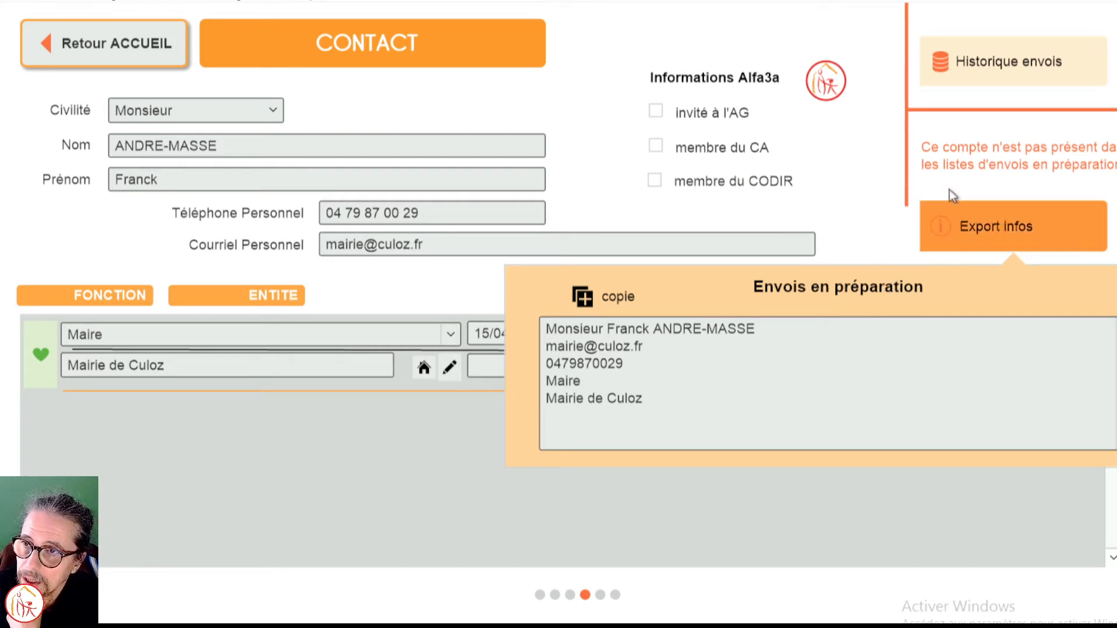
# Step: Review the contact's history of past mailings and return to the home page
pyautogui.click(1018, 61)
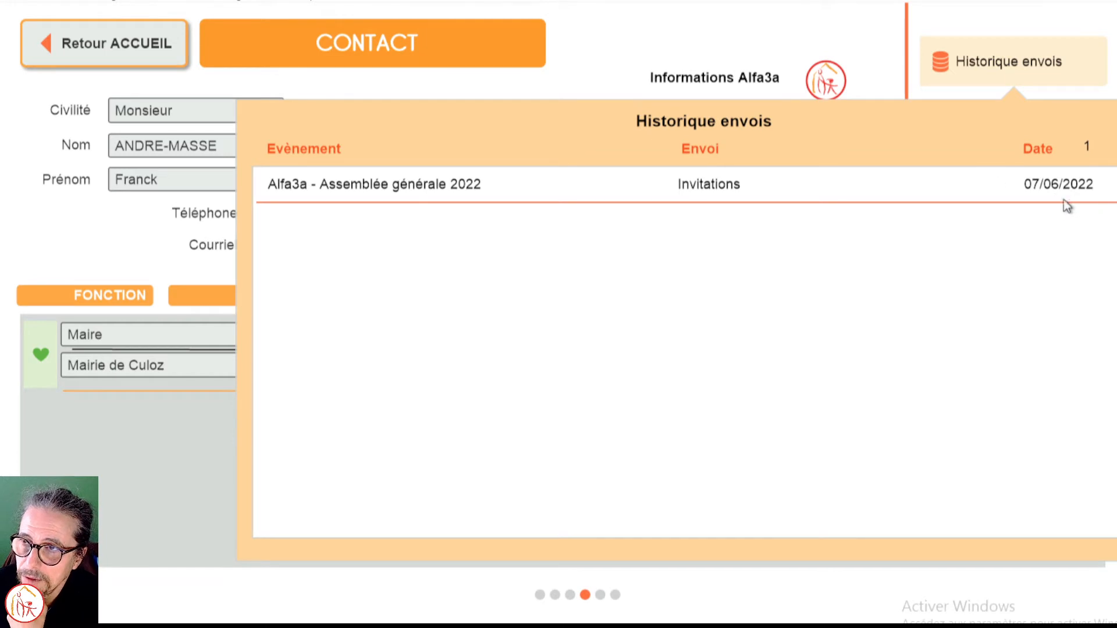
pyautogui.click(774, 47)
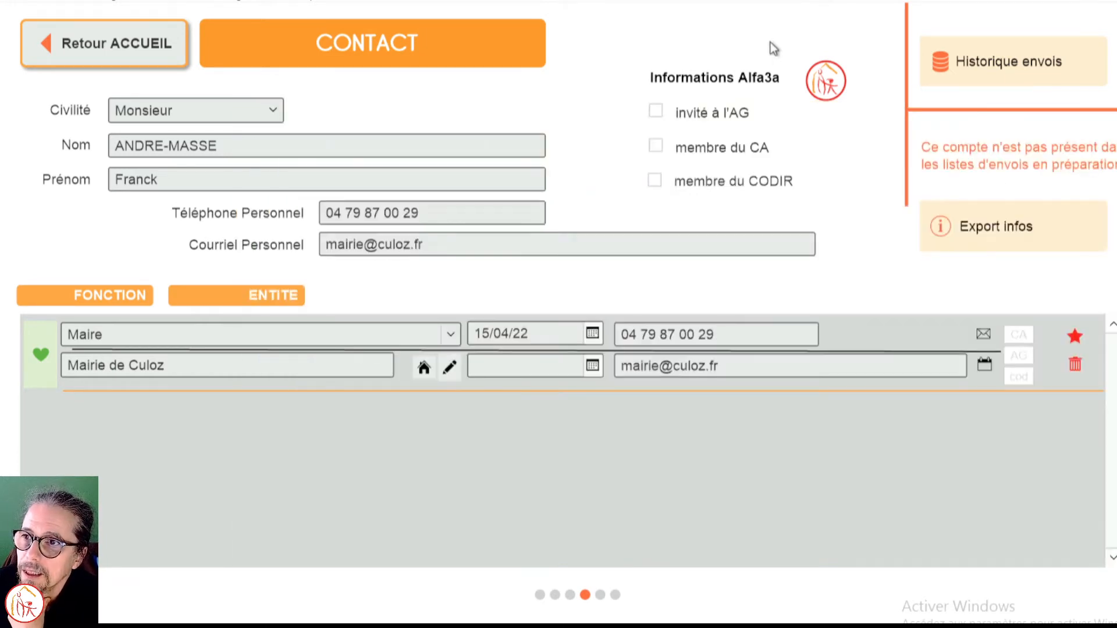
pyautogui.click(150, 57)
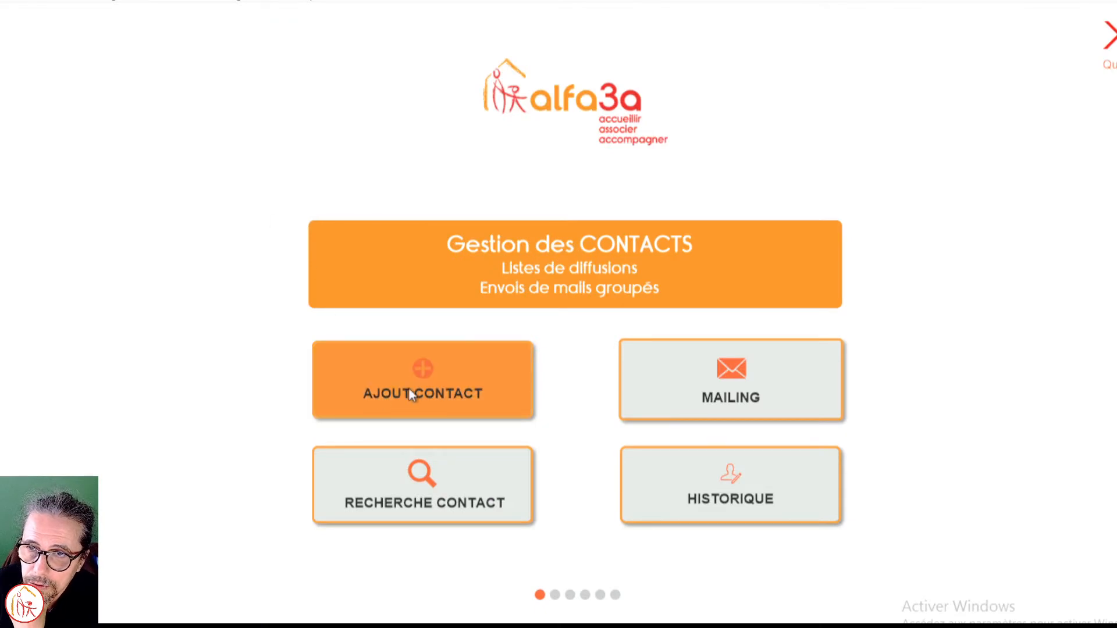
# Step: Start a new contact with the title Monsieur and the function Adjoint à la Vie Associative
pyautogui.click(409, 394)
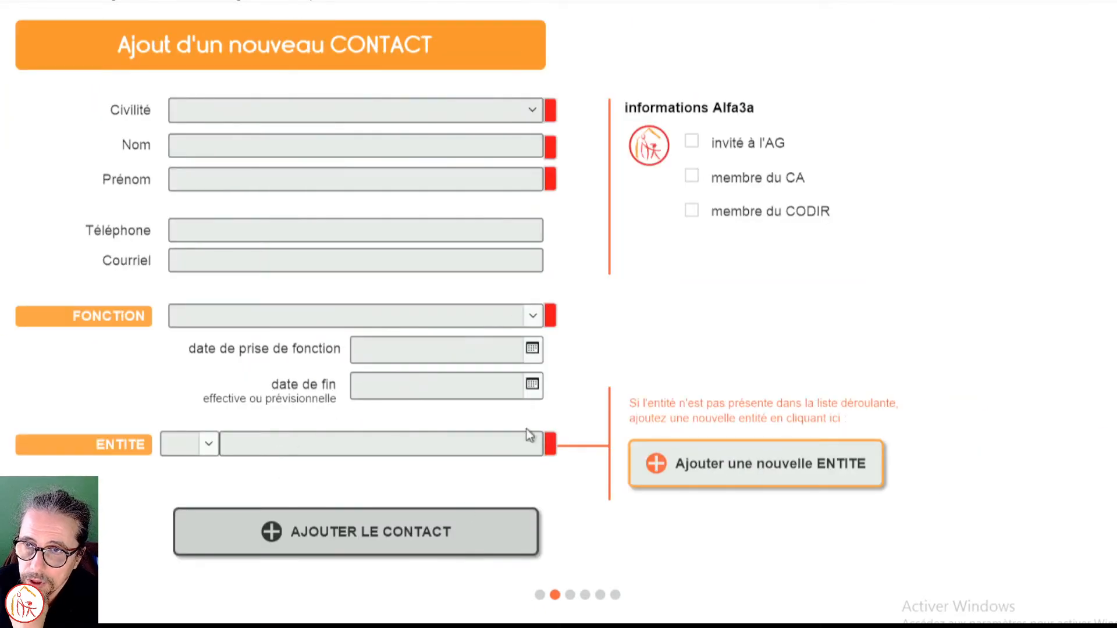
pyautogui.click(533, 111)
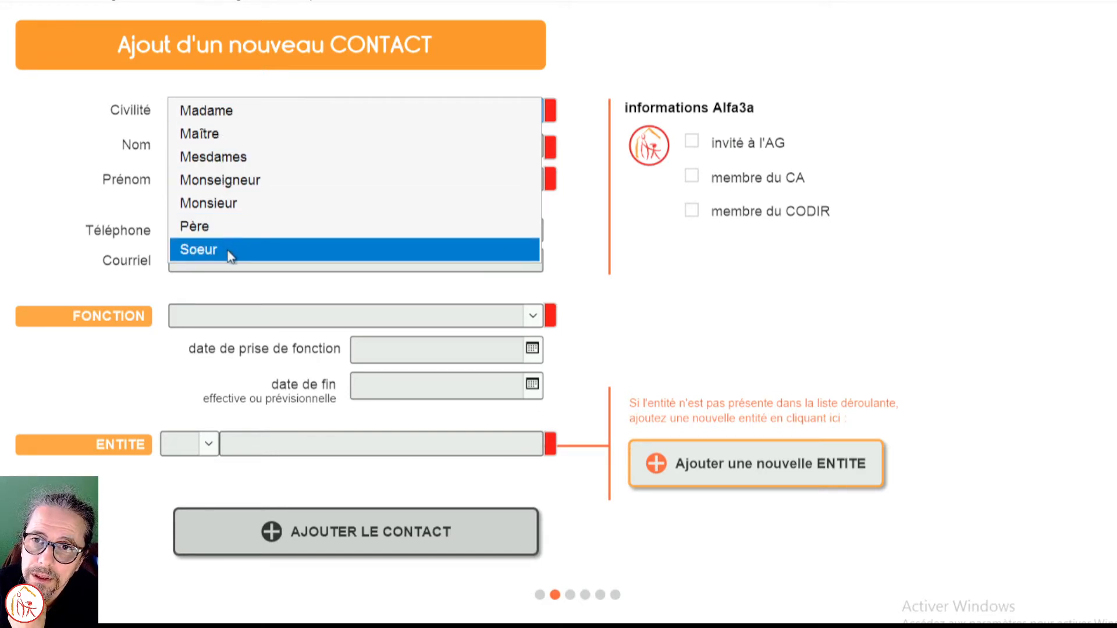
pyautogui.click(237, 205)
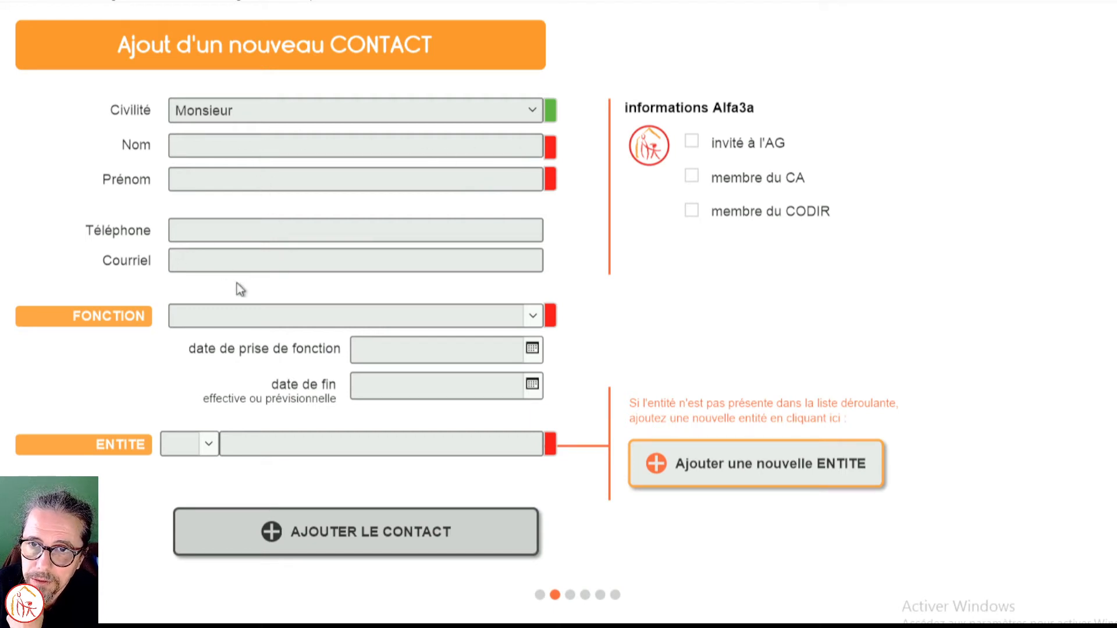
pyautogui.click(531, 317)
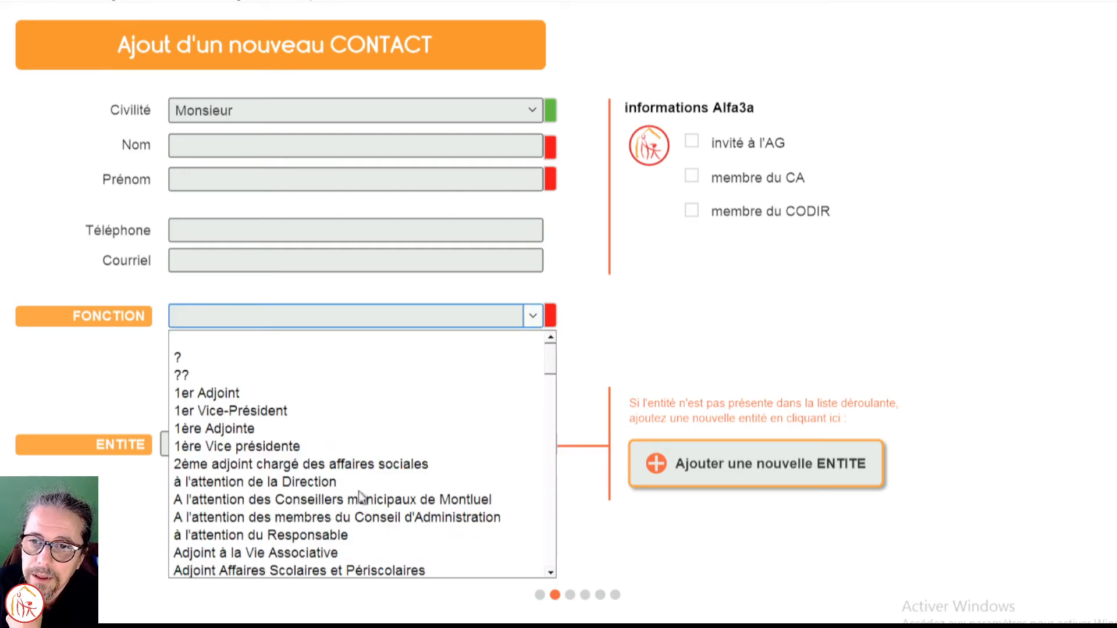
pyautogui.moveTo(549, 364)
pyautogui.mouseDown()
pyautogui.moveTo(547, 590)
pyautogui.moveTo(547, 362)
pyautogui.moveTo(545, 371)
pyautogui.mouseUp()
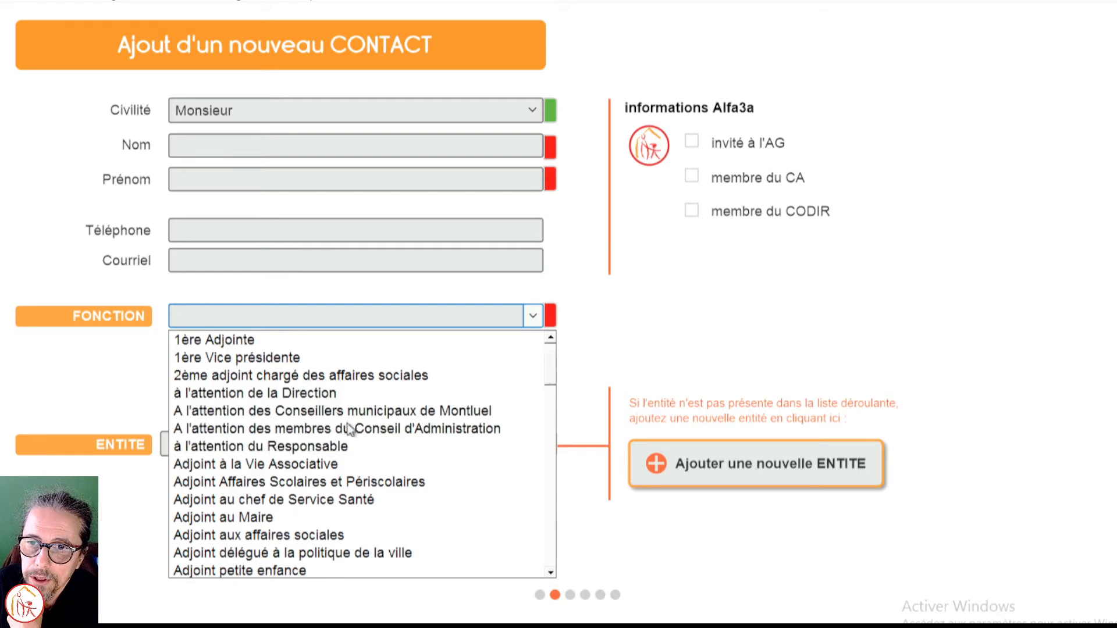
pyautogui.click(293, 464)
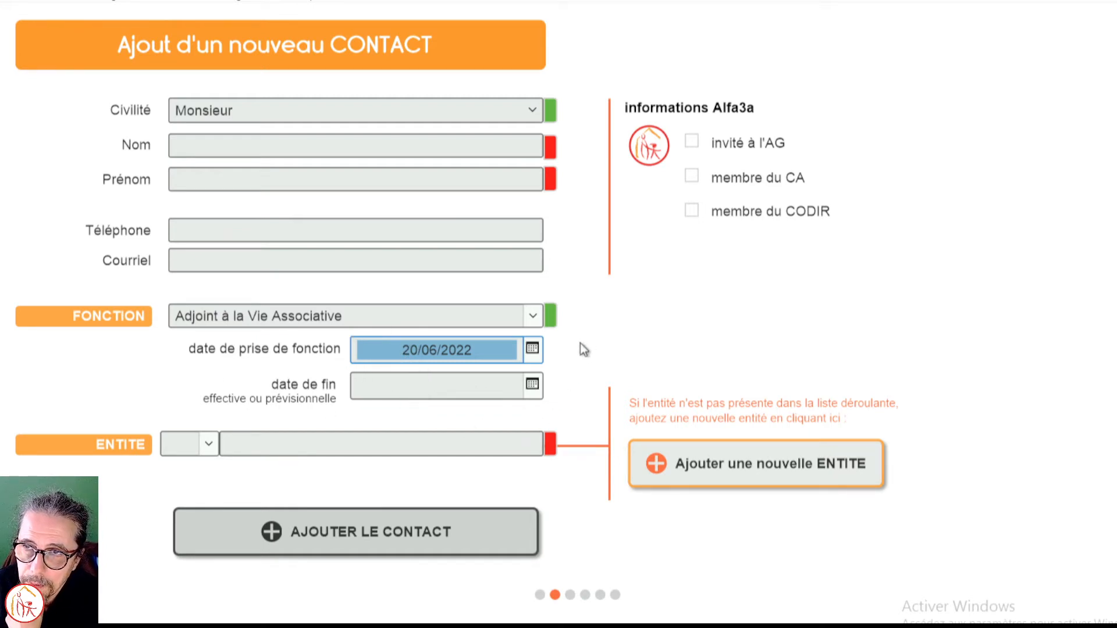
# Step: Assign the existing entity Yapock to the new contact
pyautogui.click(208, 445)
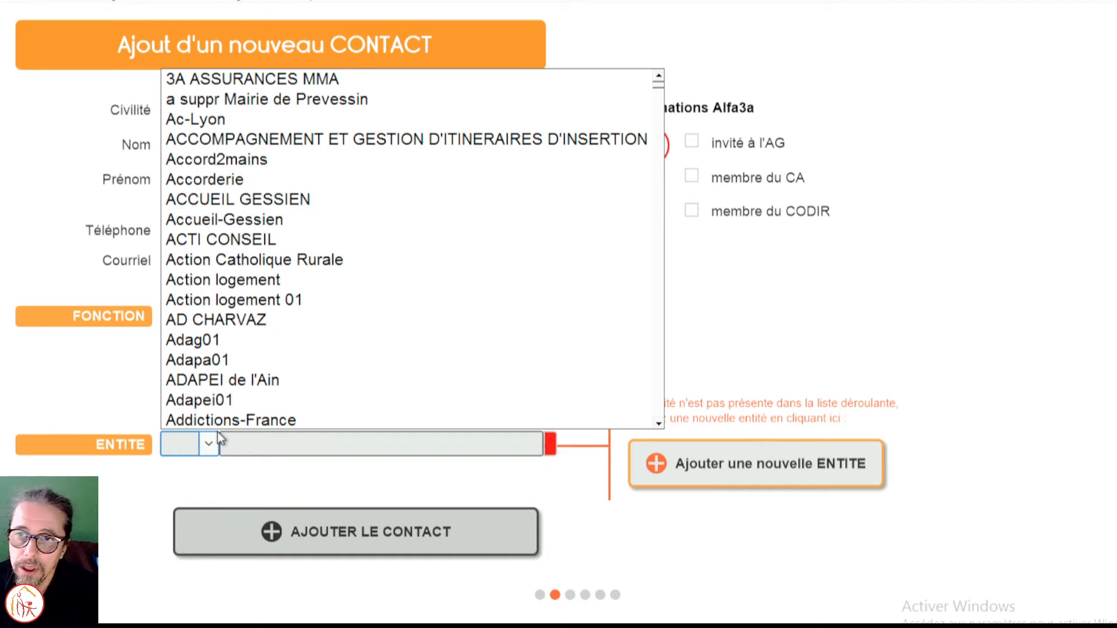
pyautogui.press('v')
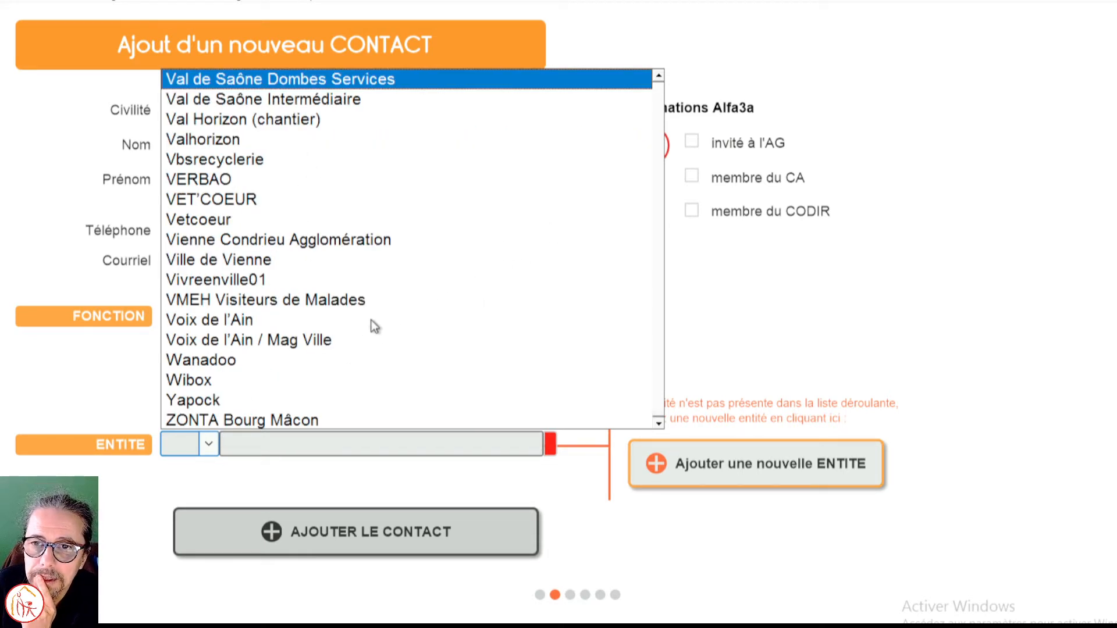
pyautogui.click(215, 401)
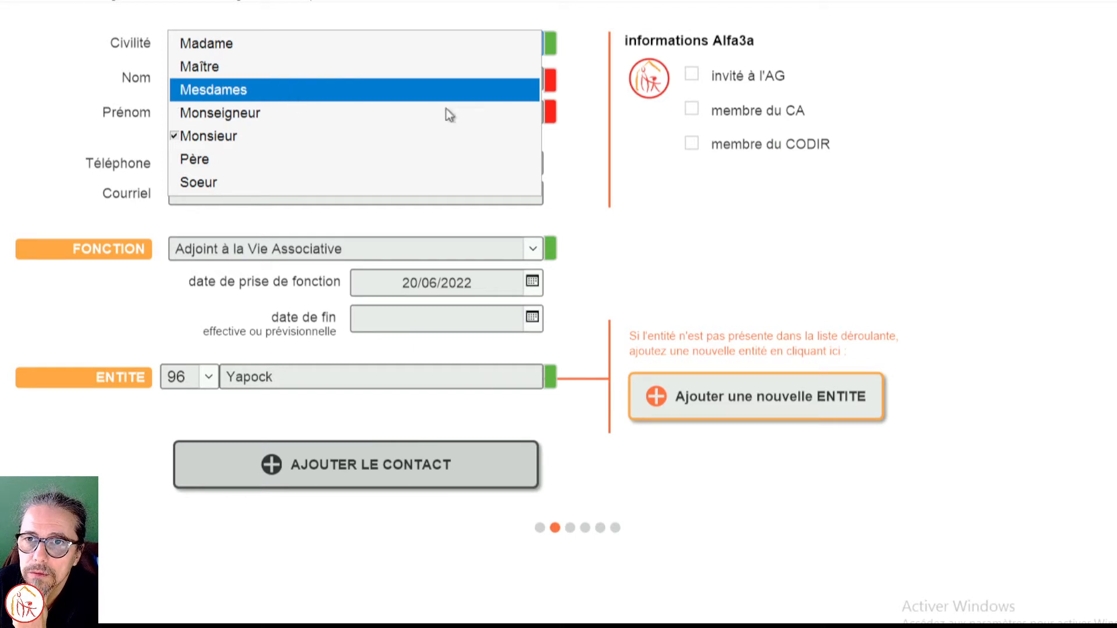
pyautogui.click(591, 143)
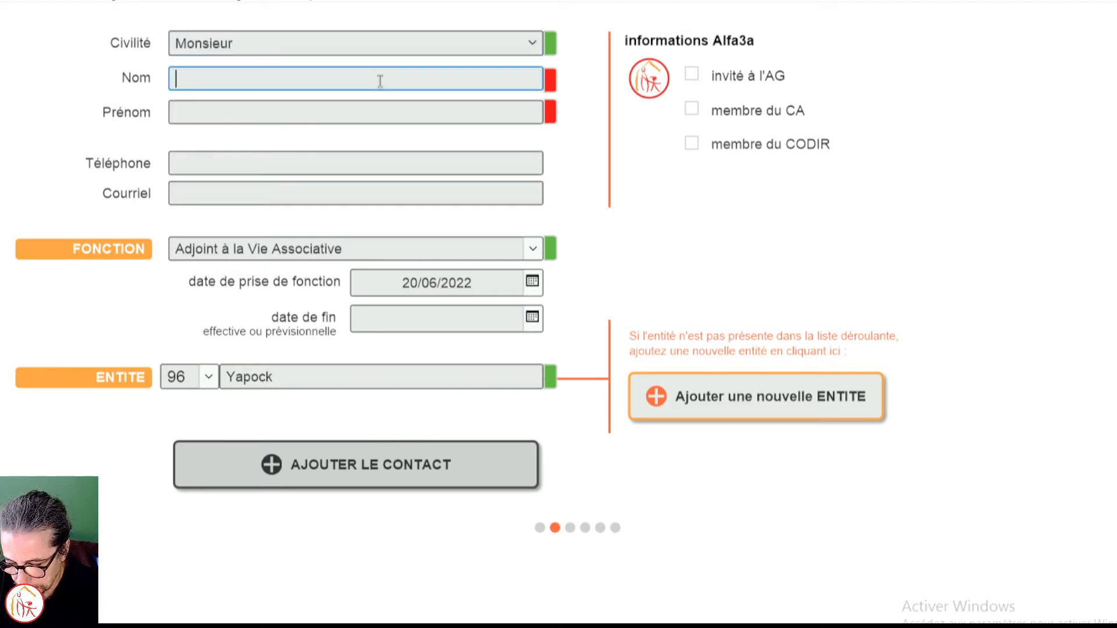
# Step: Enter "test" as the last name and "testp" as the first name, and add the contact
pyautogui.write('test')
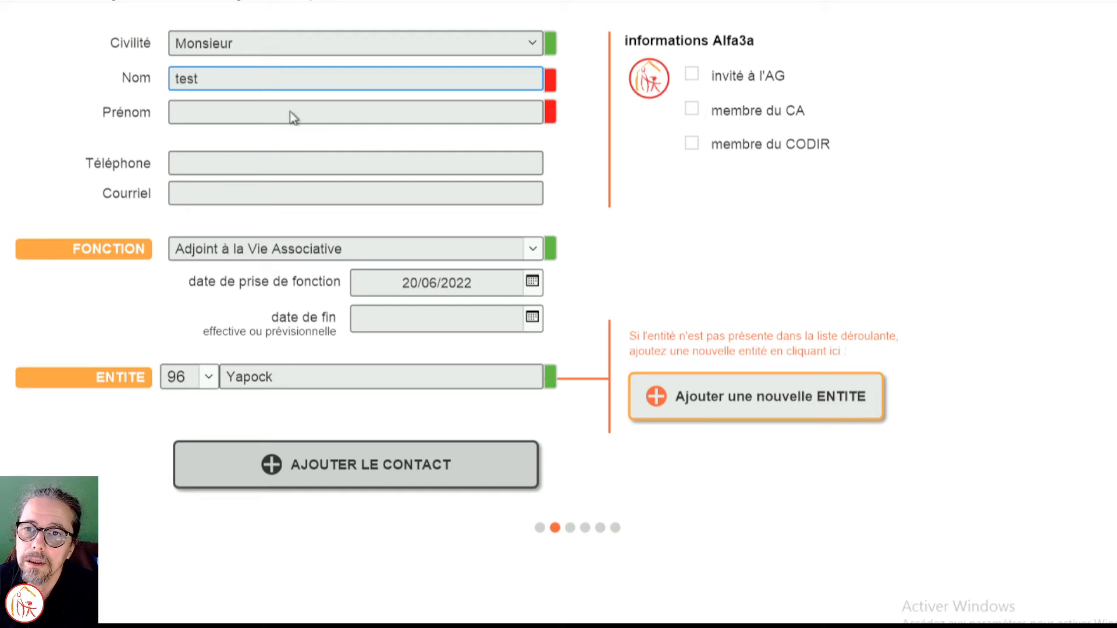
pyautogui.click(208, 114)
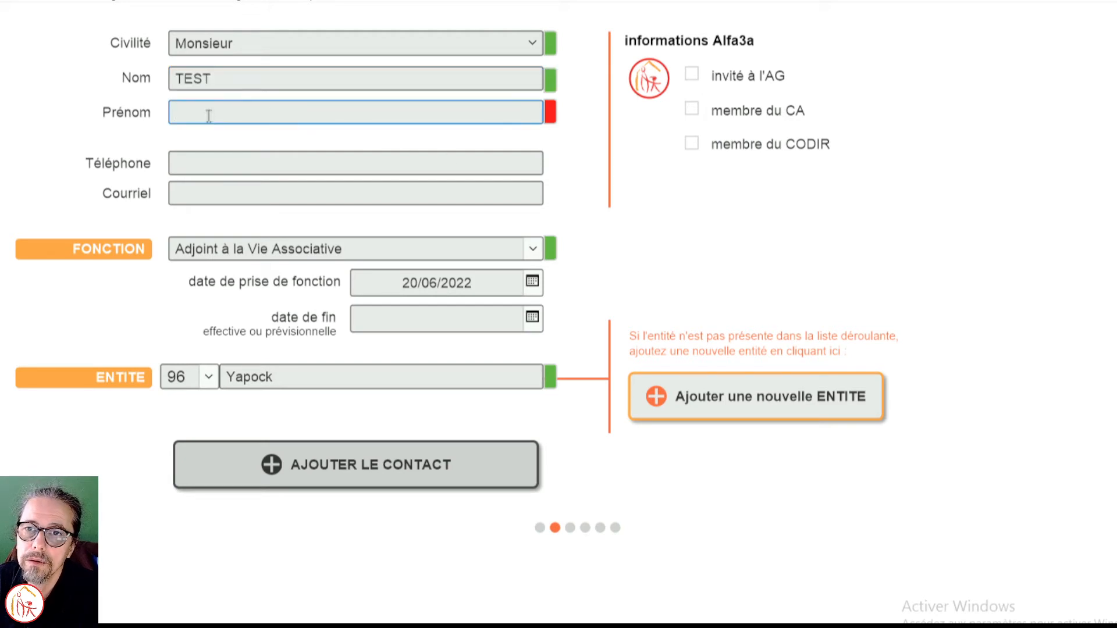
pyautogui.write('testp')
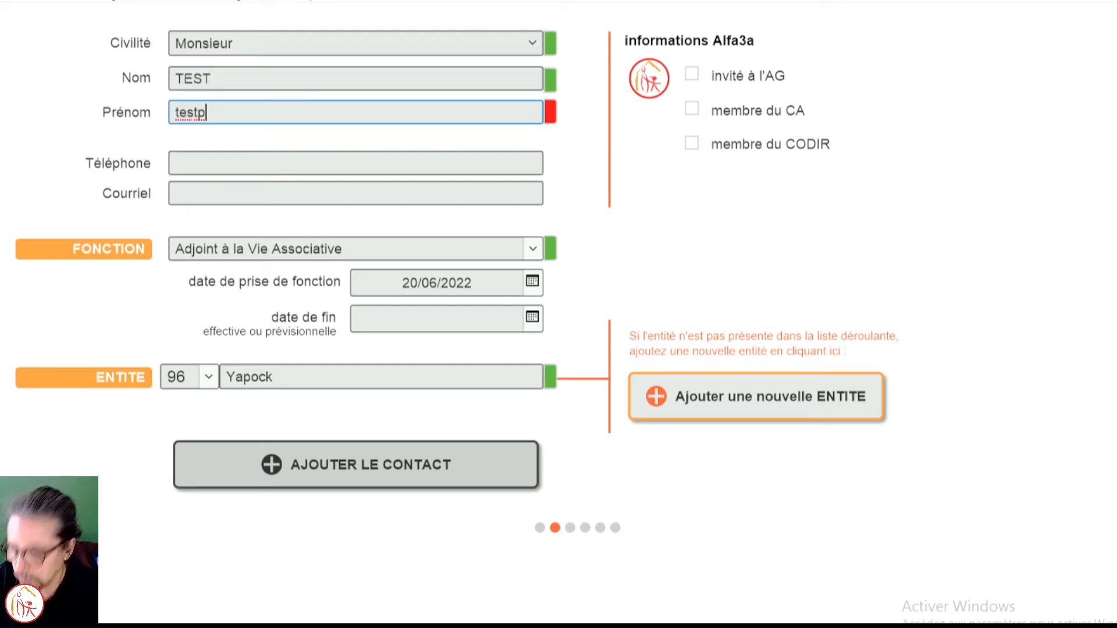
pyautogui.click(377, 134)
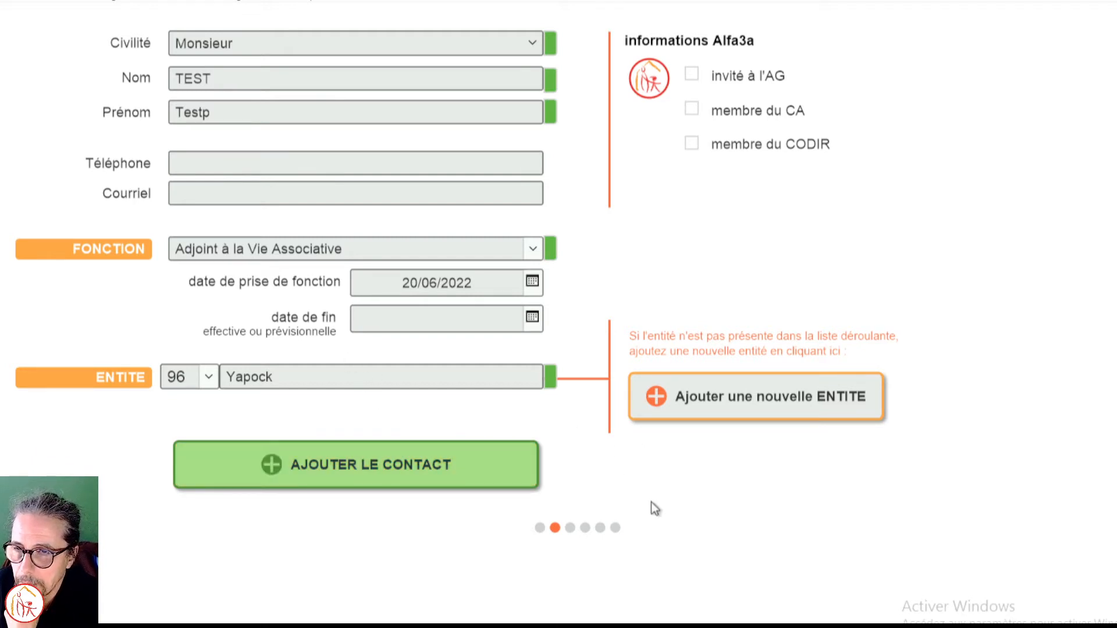
pyautogui.click(361, 463)
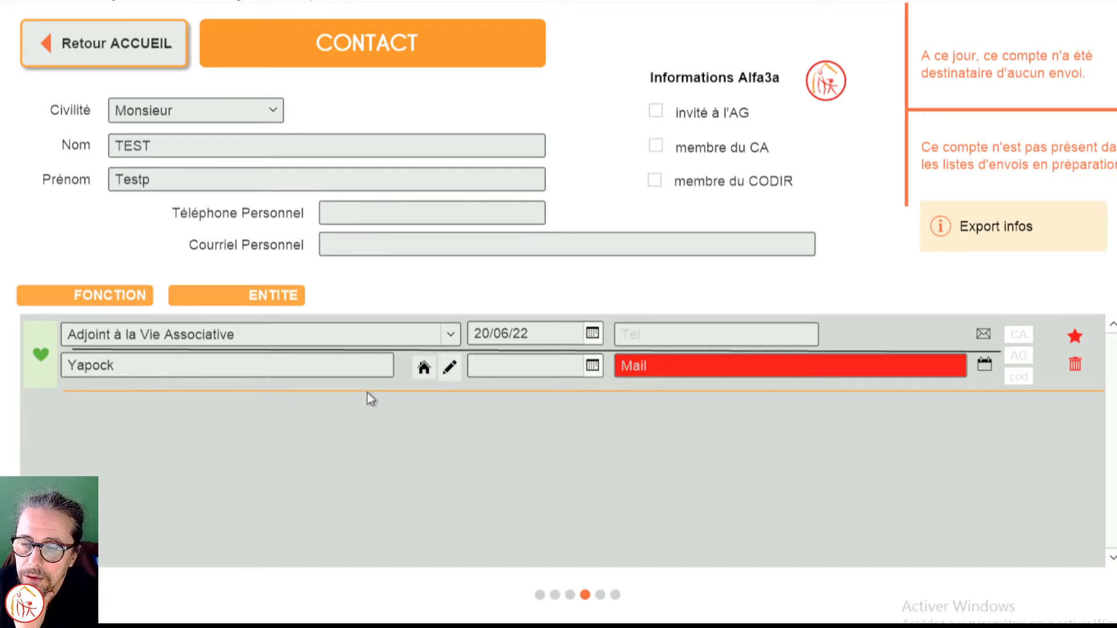
pyautogui.click(744, 367)
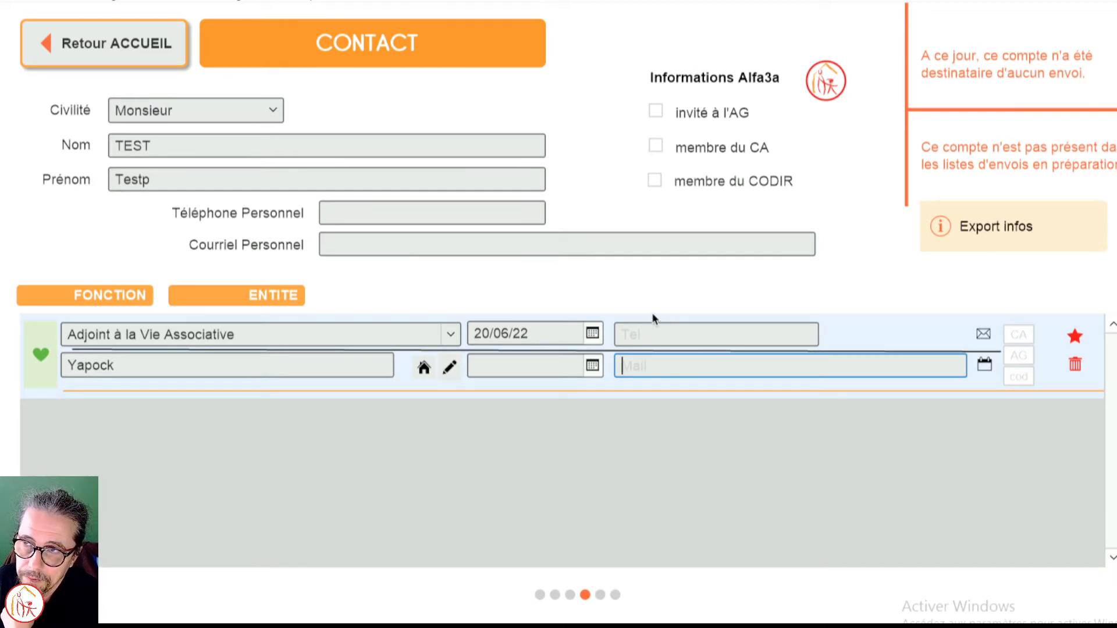
# Step: Return to the home page and open the mailing list preparation for the existing event TEST
pyautogui.click(139, 57)
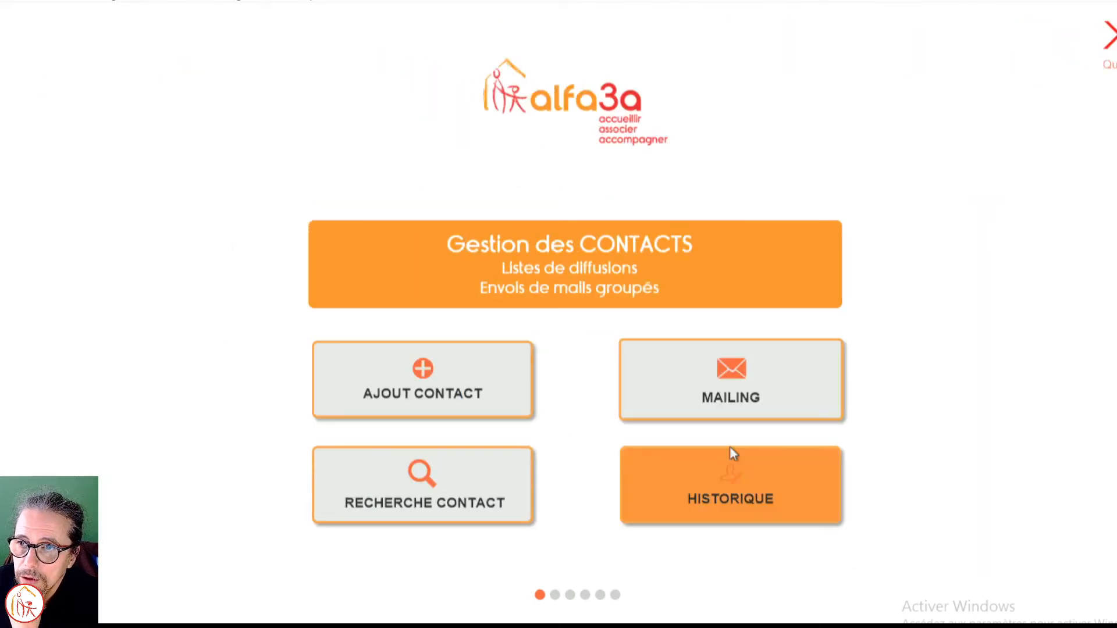
pyautogui.click(742, 375)
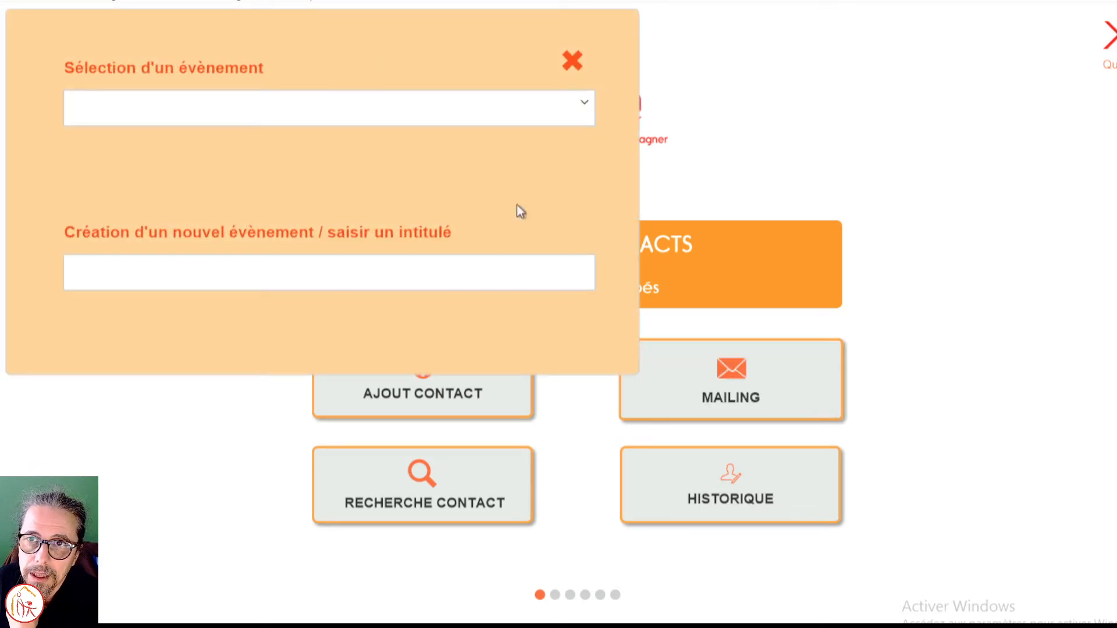
pyautogui.click(576, 117)
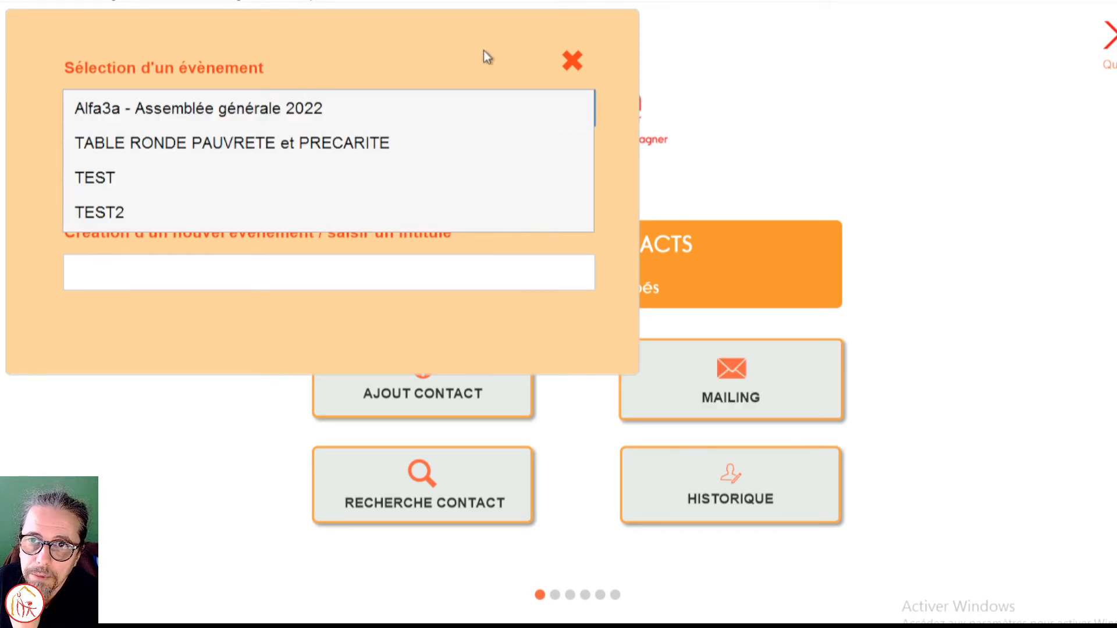
pyautogui.click(384, 43)
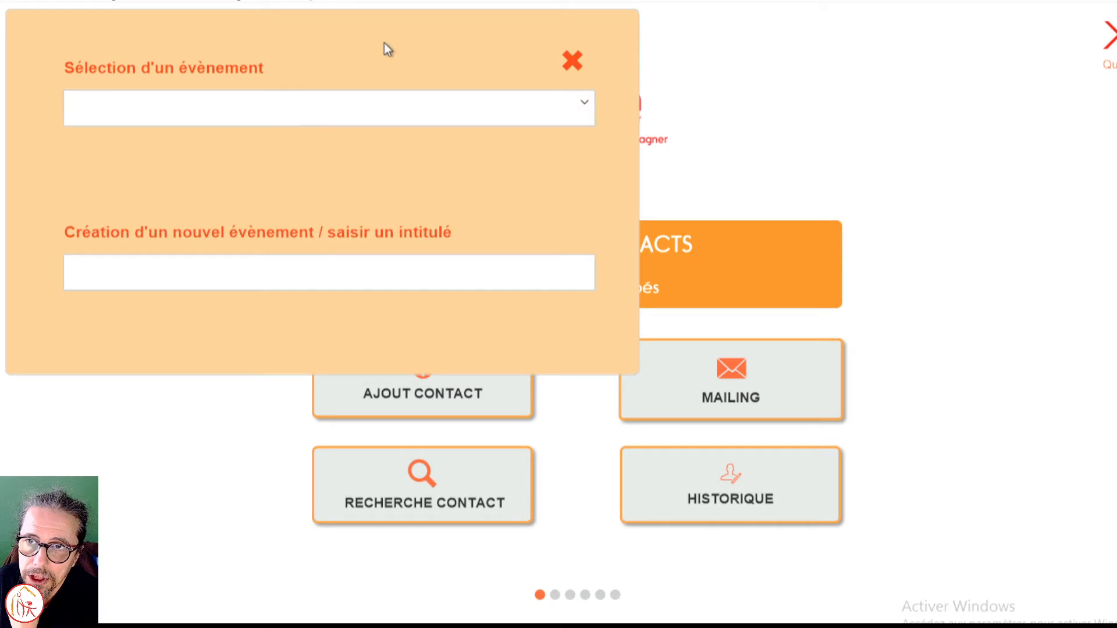
pyautogui.click(204, 280)
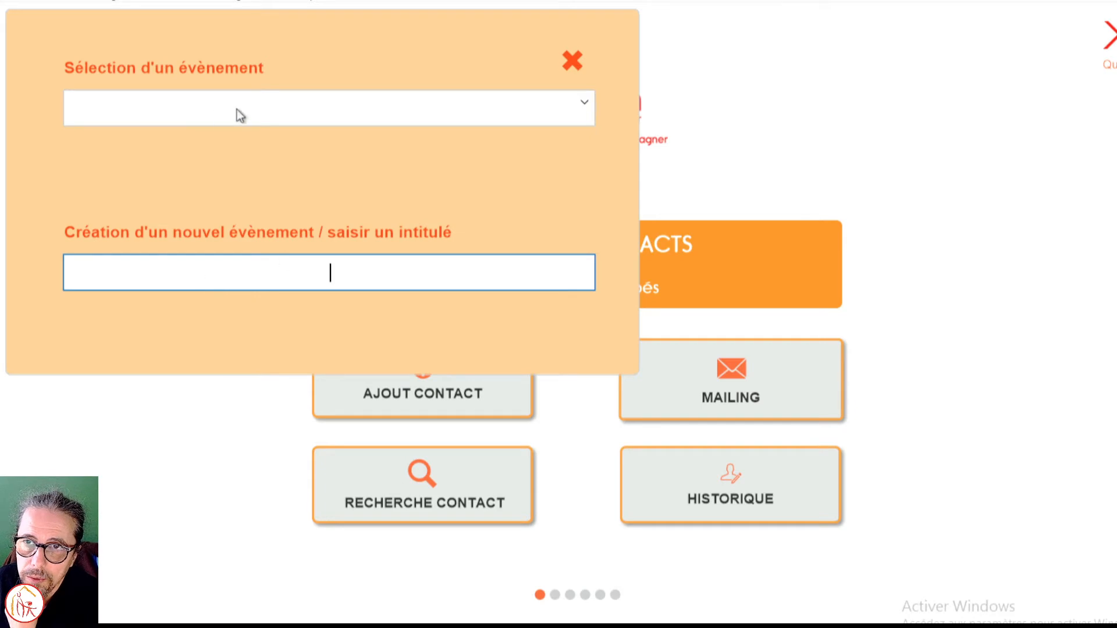
pyautogui.click(299, 120)
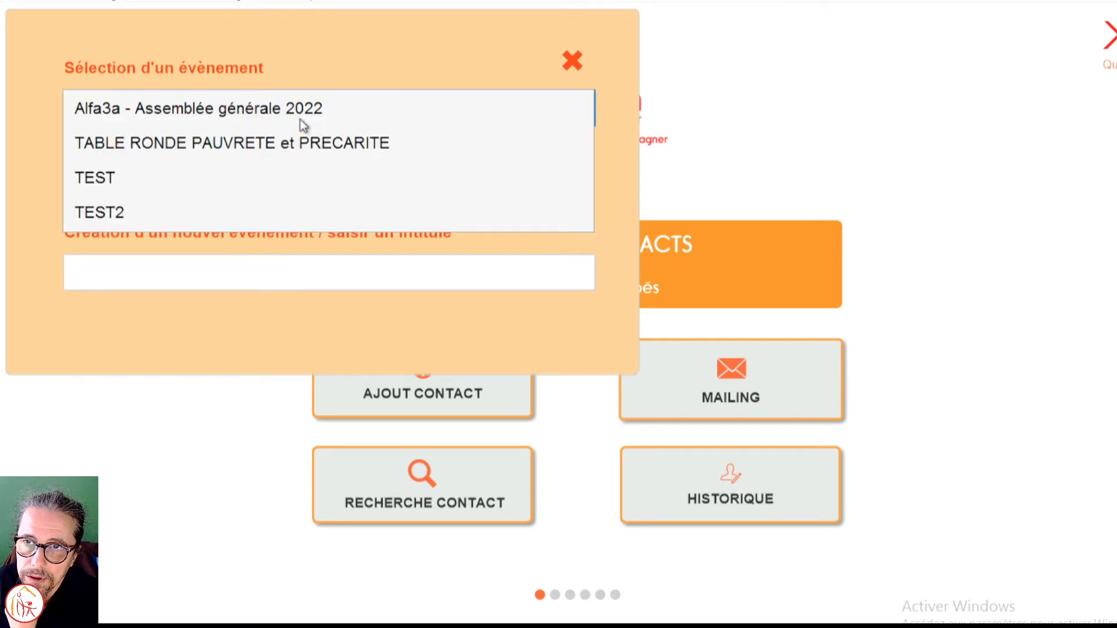
pyautogui.click(127, 187)
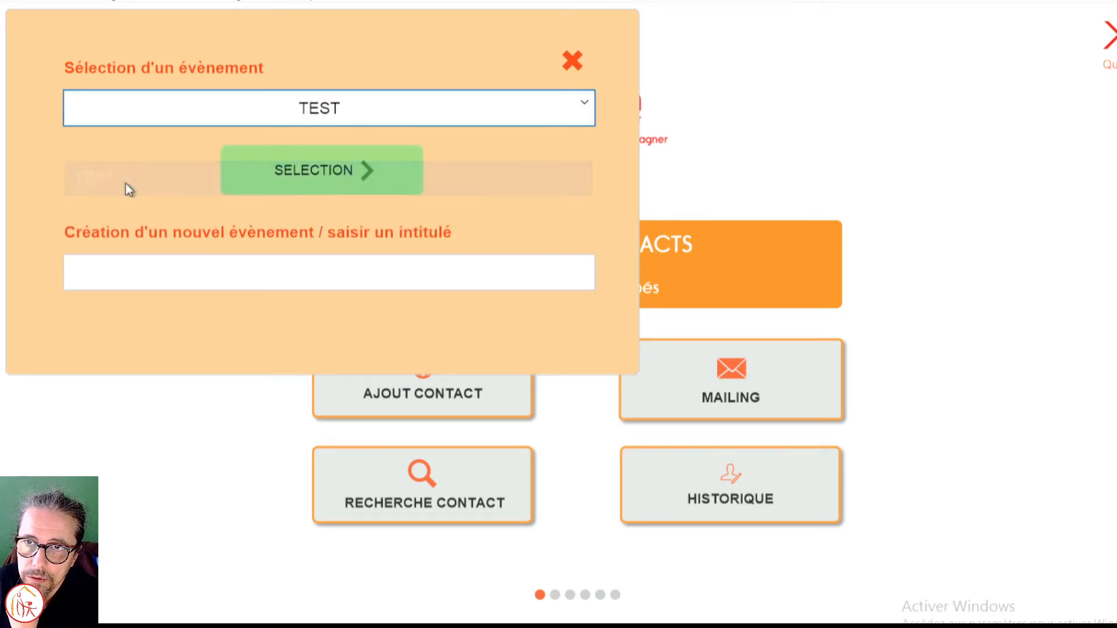
pyautogui.click(289, 189)
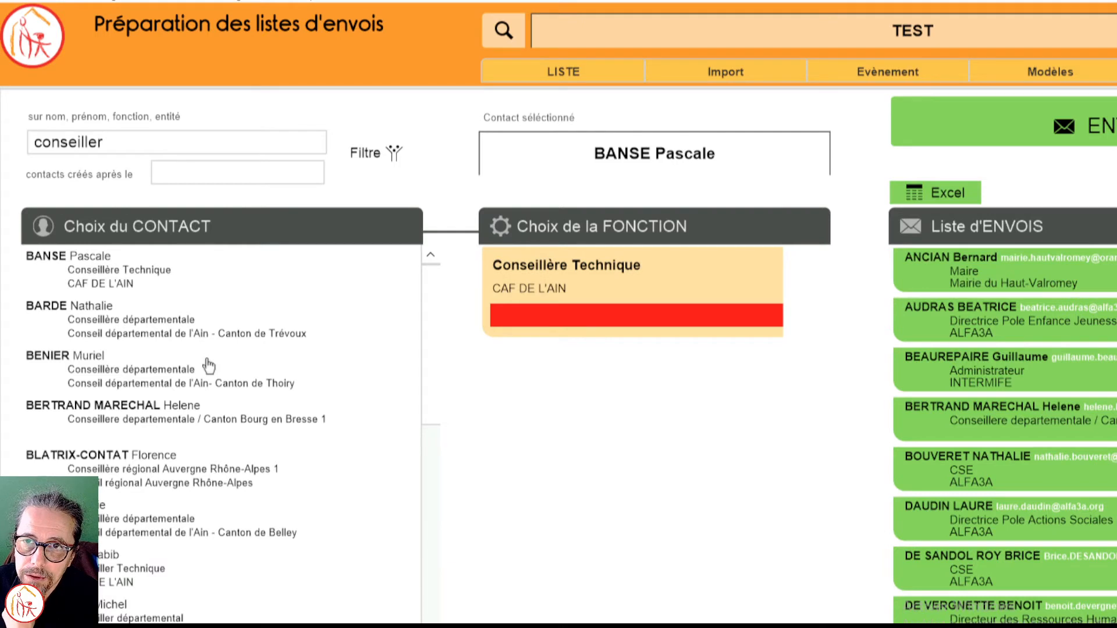
# Step: Search the contacts available for the mailing list for "ANC" in place of the current search term
pyautogui.click(109, 142)
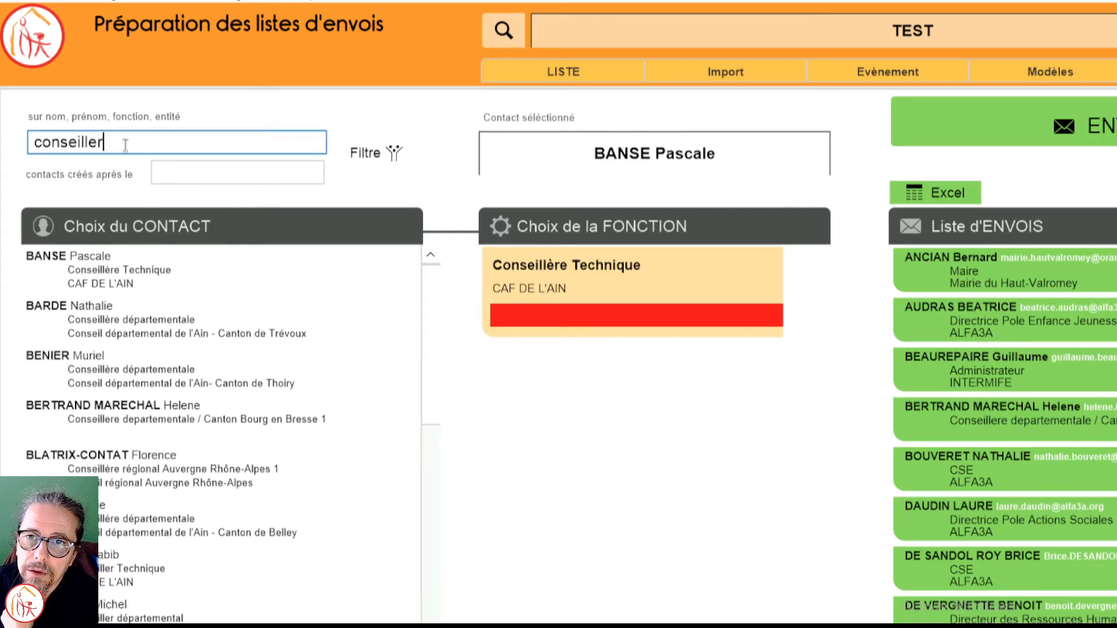
pyautogui.moveTo(116, 142); pyautogui.dragTo(31, 143)
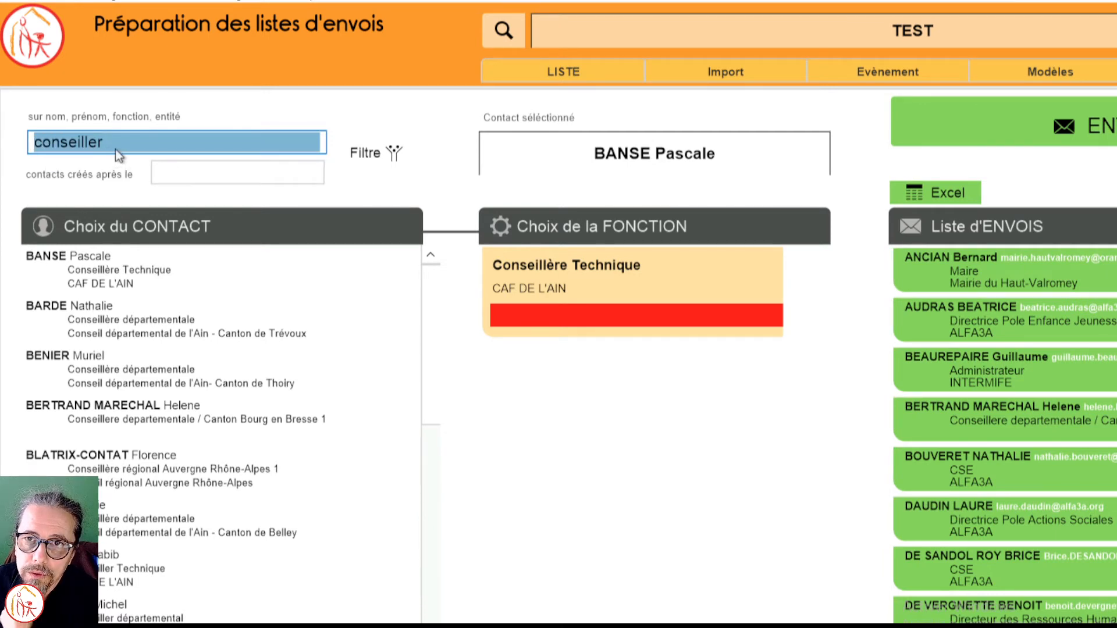
pyautogui.write('ANC')
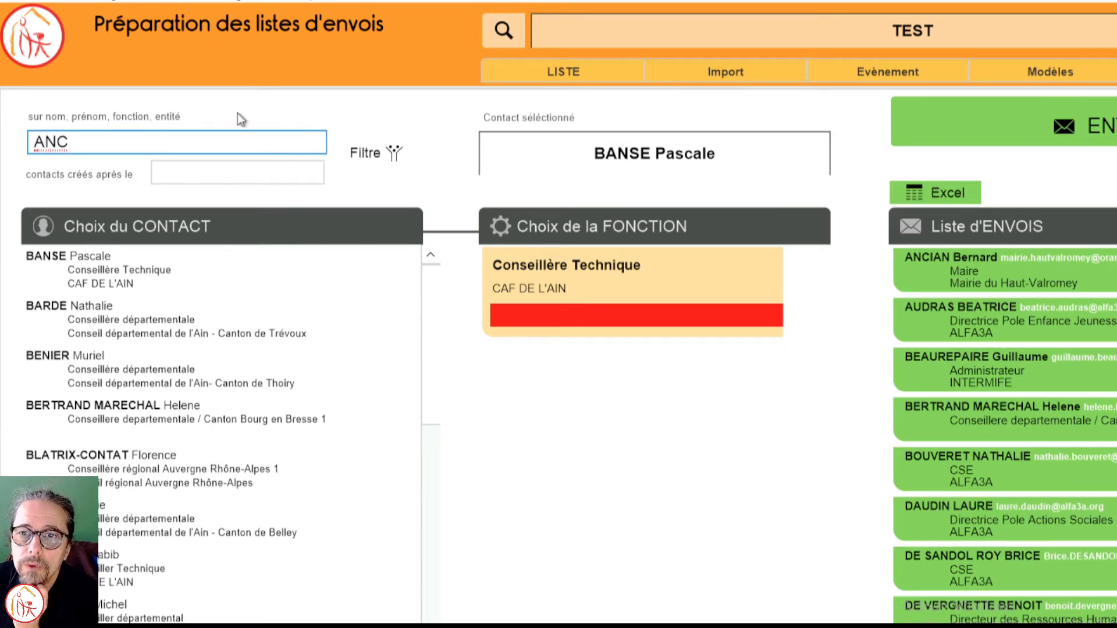
pyautogui.press('Return')
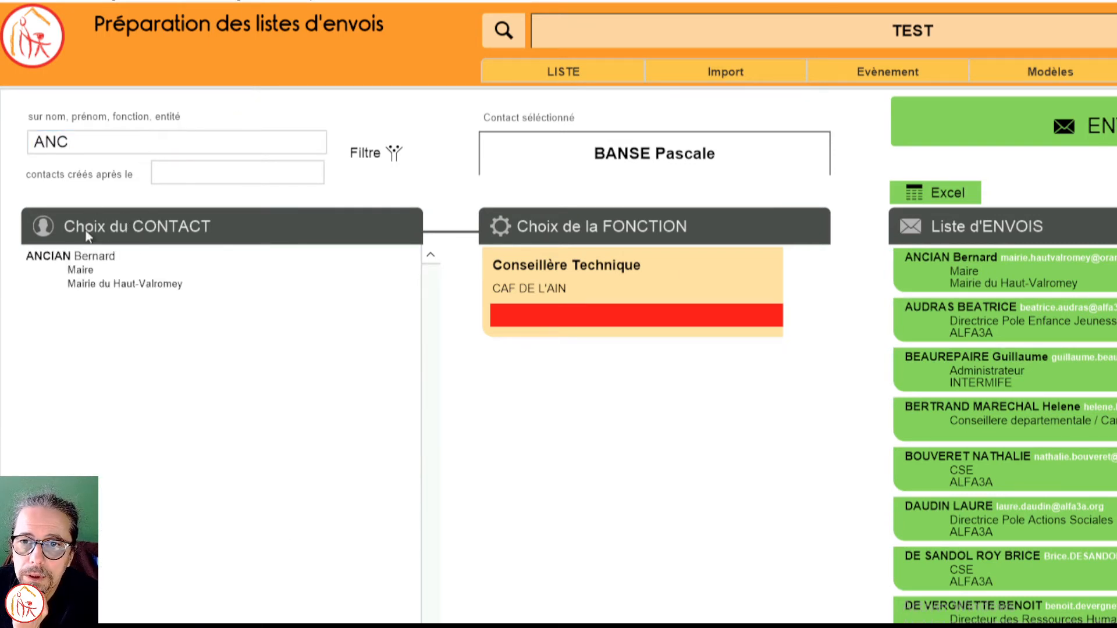
# Step: Select the mayor of Haut-Valromey among the found contacts and try to add them to the mailing list
pyautogui.click(90, 263)
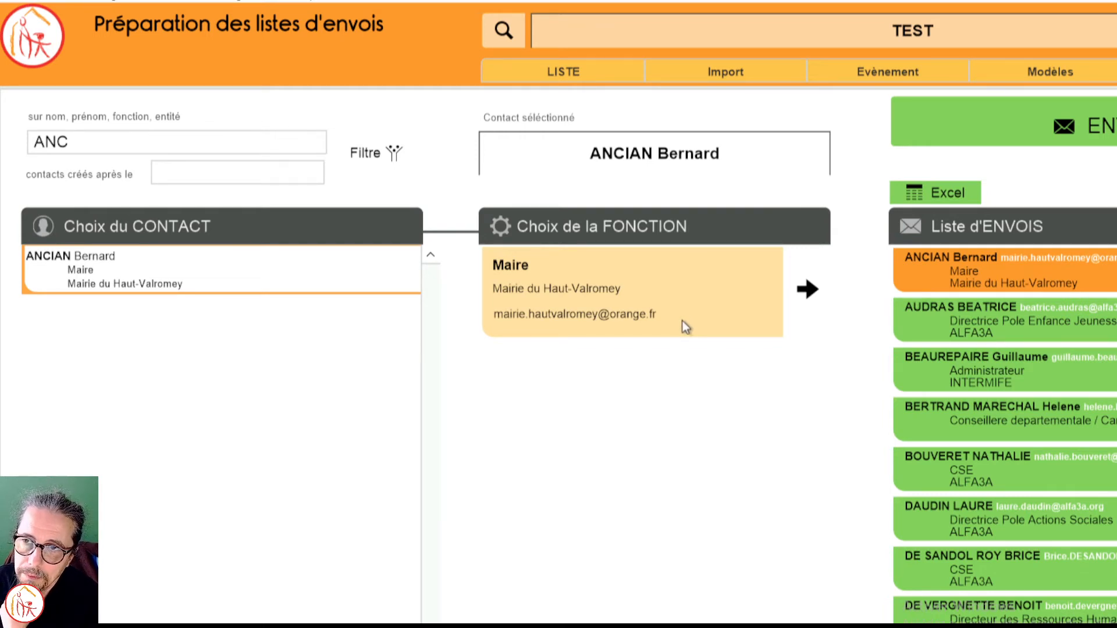
pyautogui.click(809, 300)
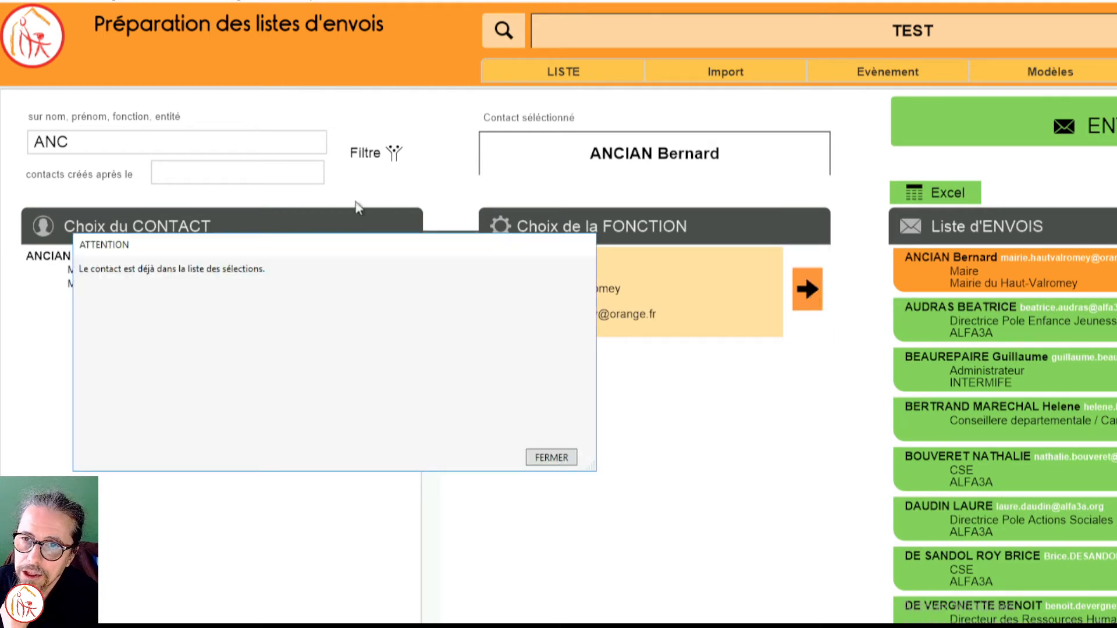
pyautogui.click(560, 460)
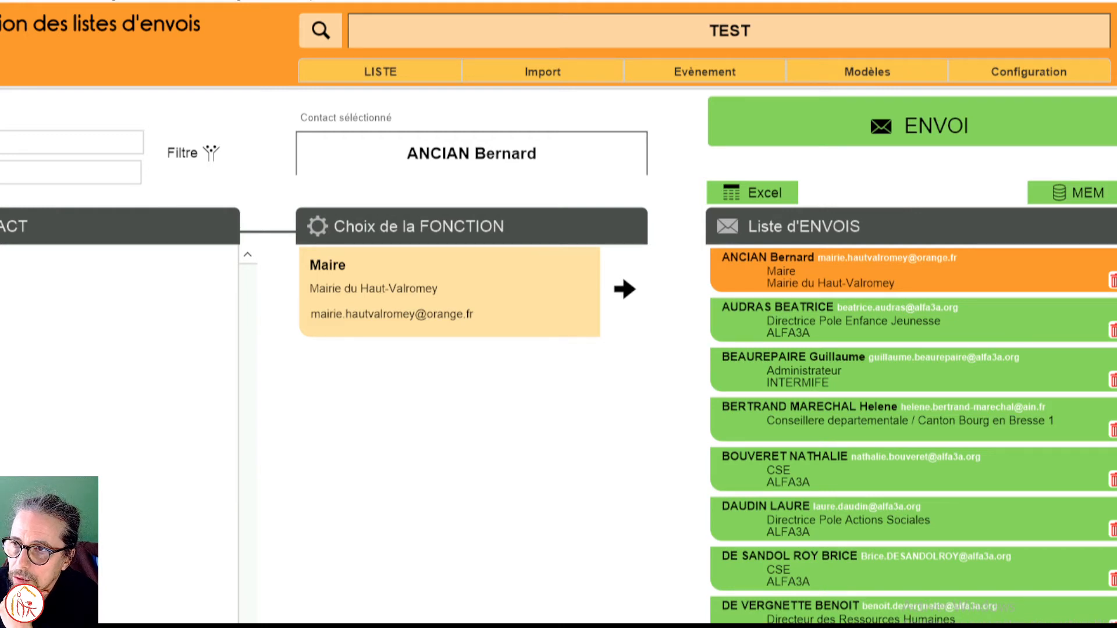
# Step: Empty the current mailing list and add the selected mayor of Haut-Valromey to it
pyautogui.scroll(-4, 878, 454)
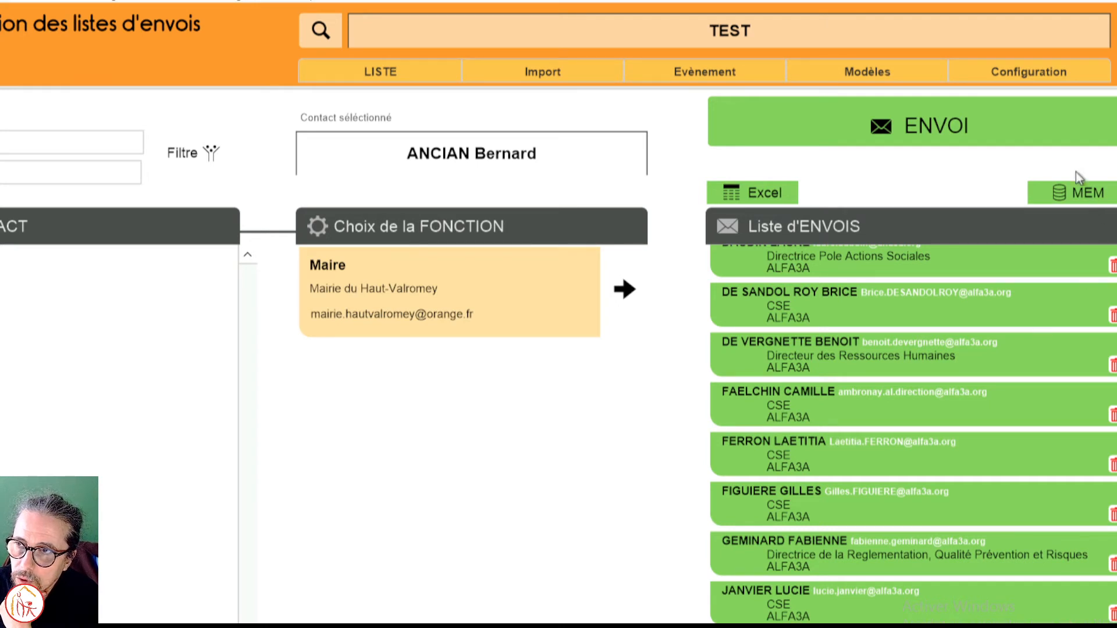
pyautogui.click(1076, 193)
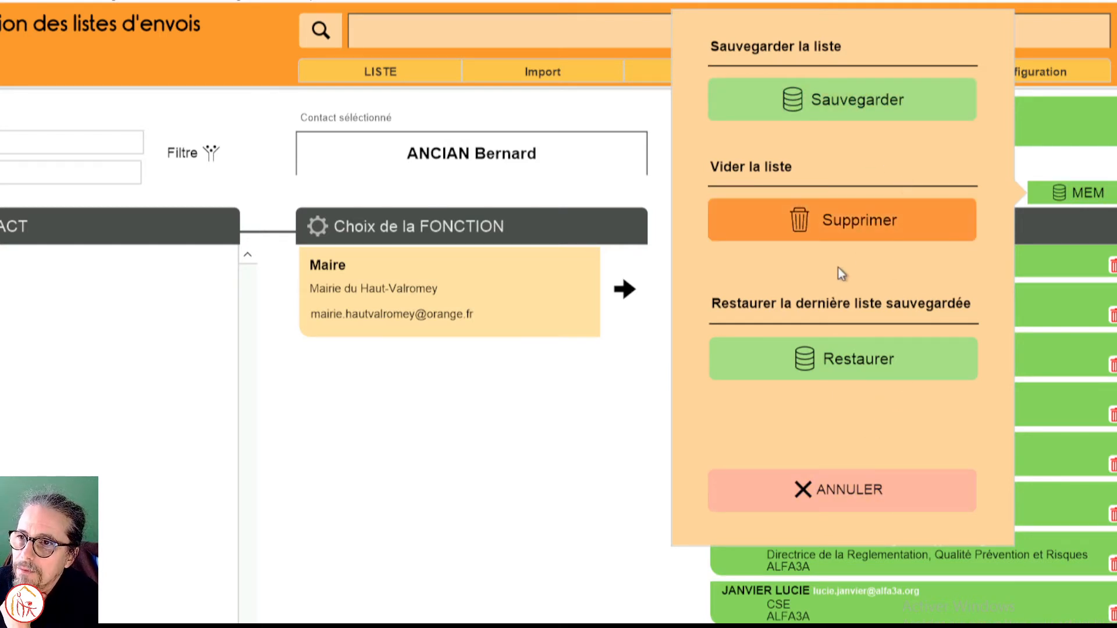
pyautogui.click(871, 227)
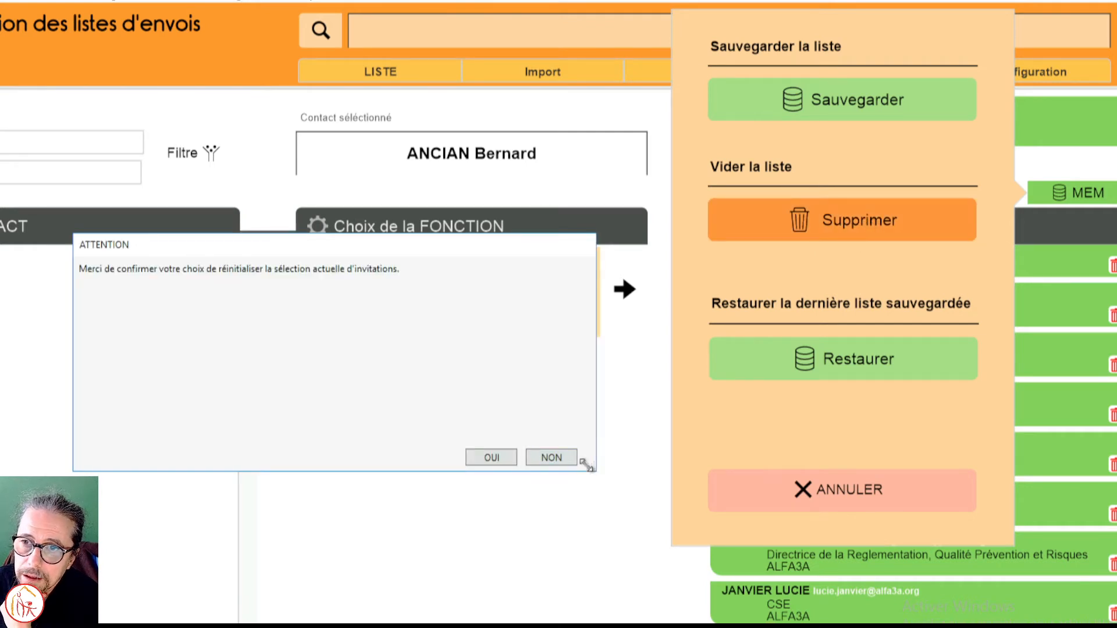
pyautogui.click(500, 463)
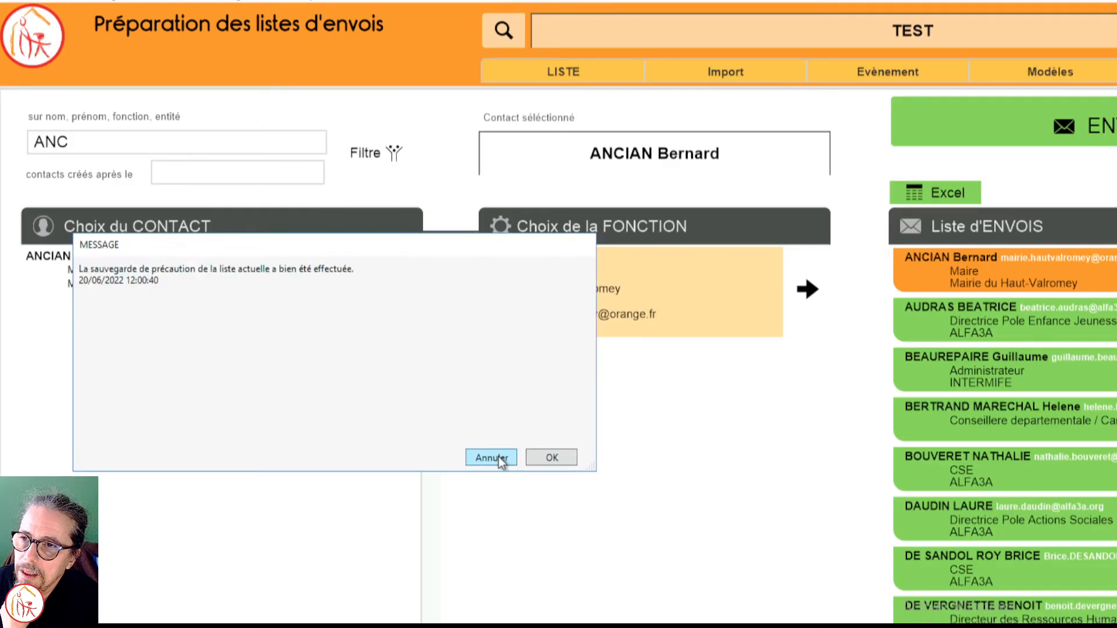
pyautogui.click(551, 462)
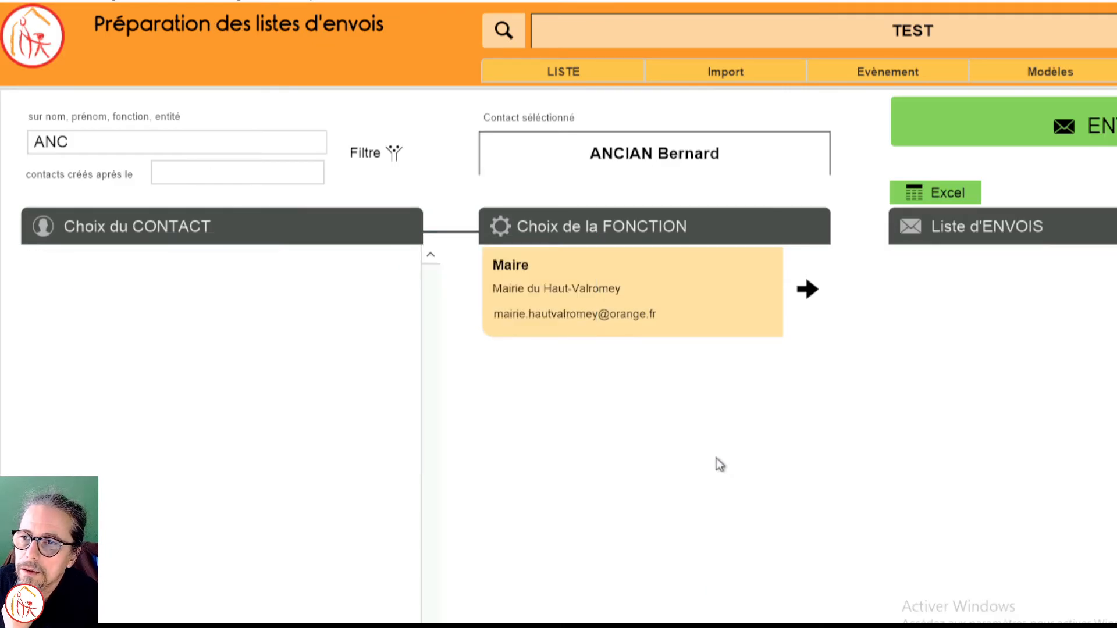
pyautogui.click(809, 291)
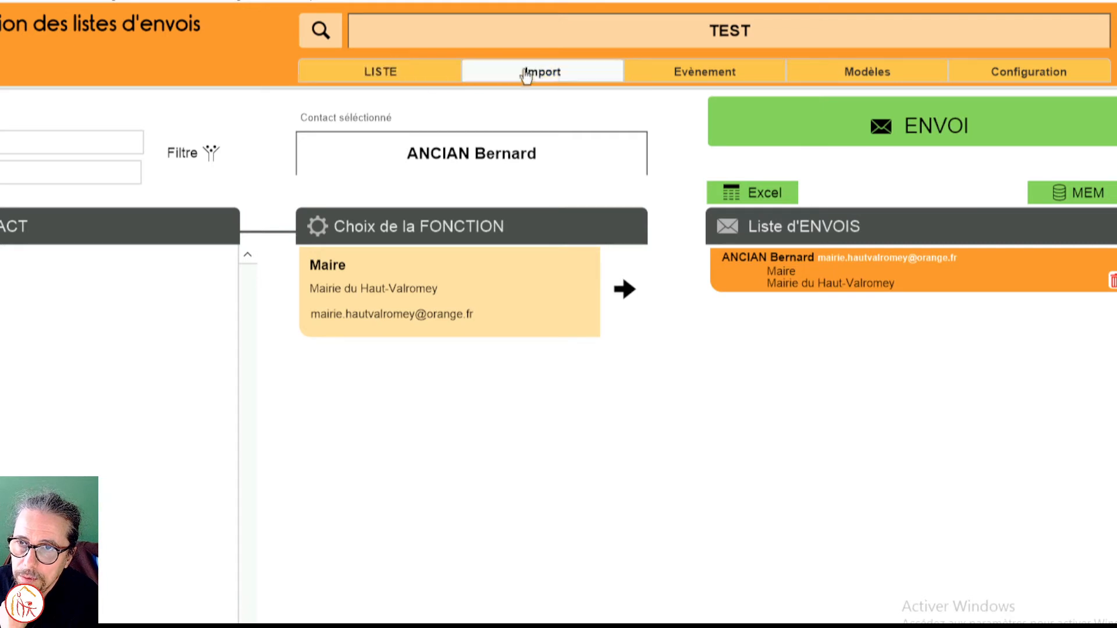
# Step: Open the import of archived mailings, view those of TABLE RONDE PAUVRETE et PRECARITE, and choose the event Alfa3a - Assemblée générale 2022
pyautogui.click(562, 79)
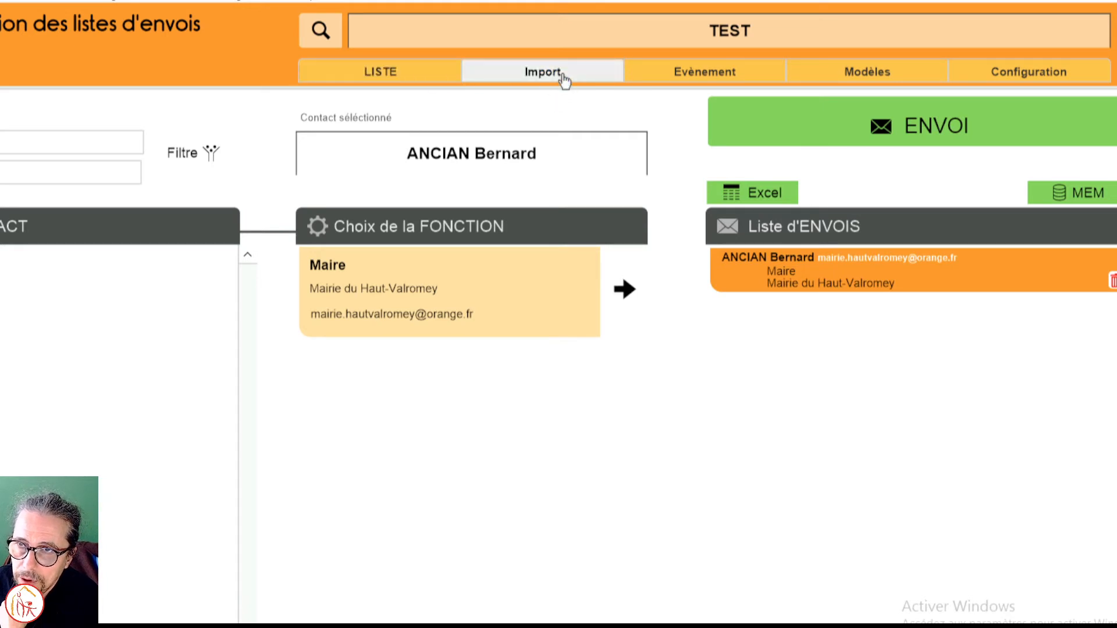
pyautogui.click(599, 379)
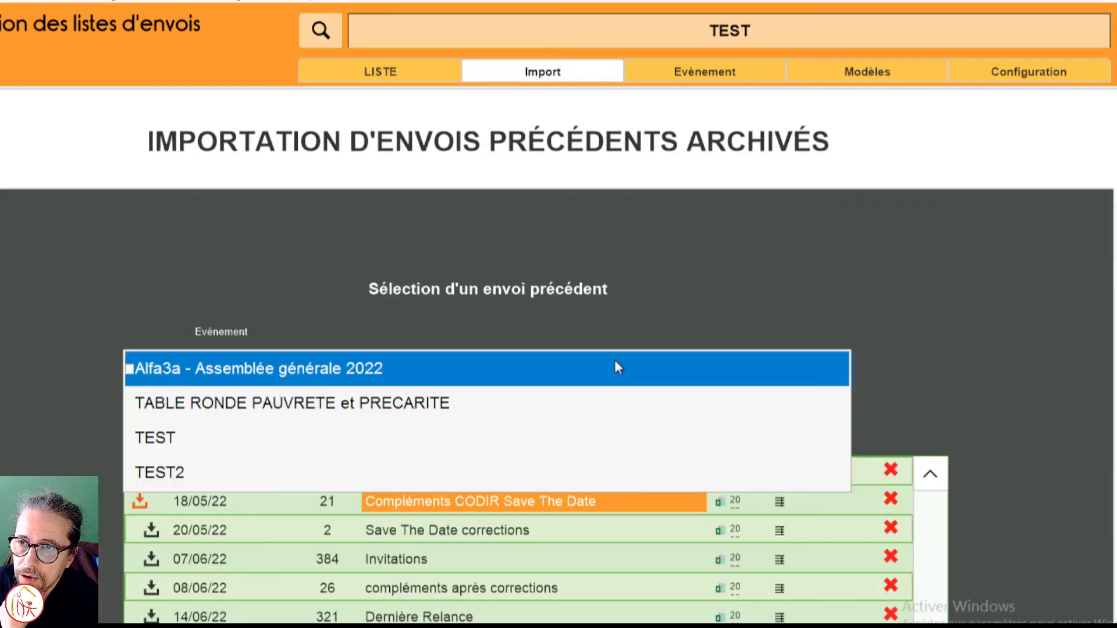
pyautogui.click(480, 406)
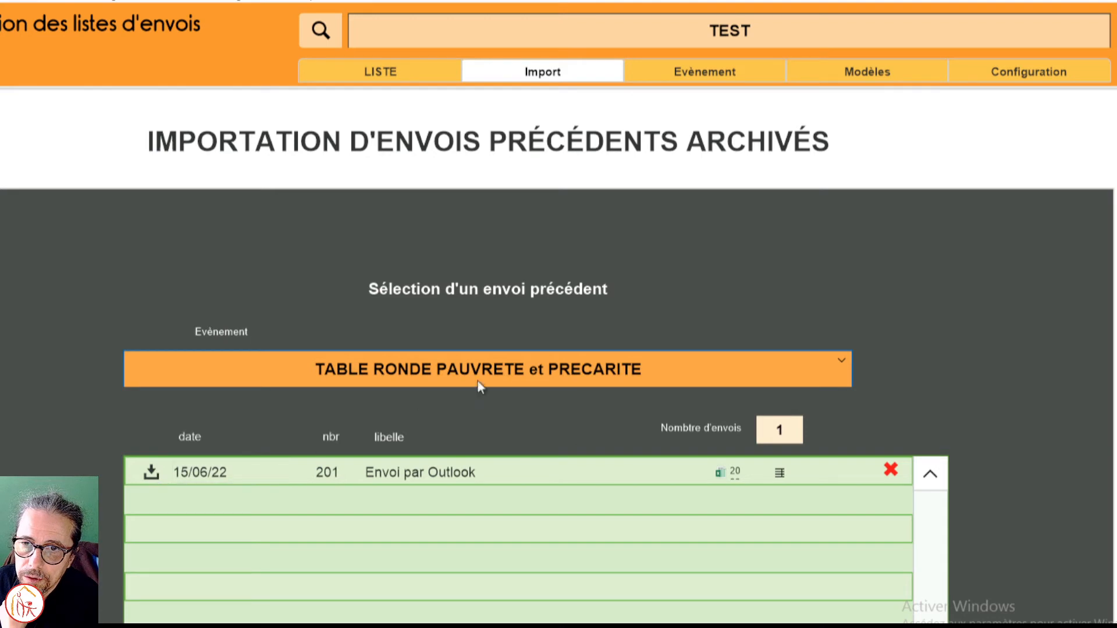
pyautogui.click(554, 371)
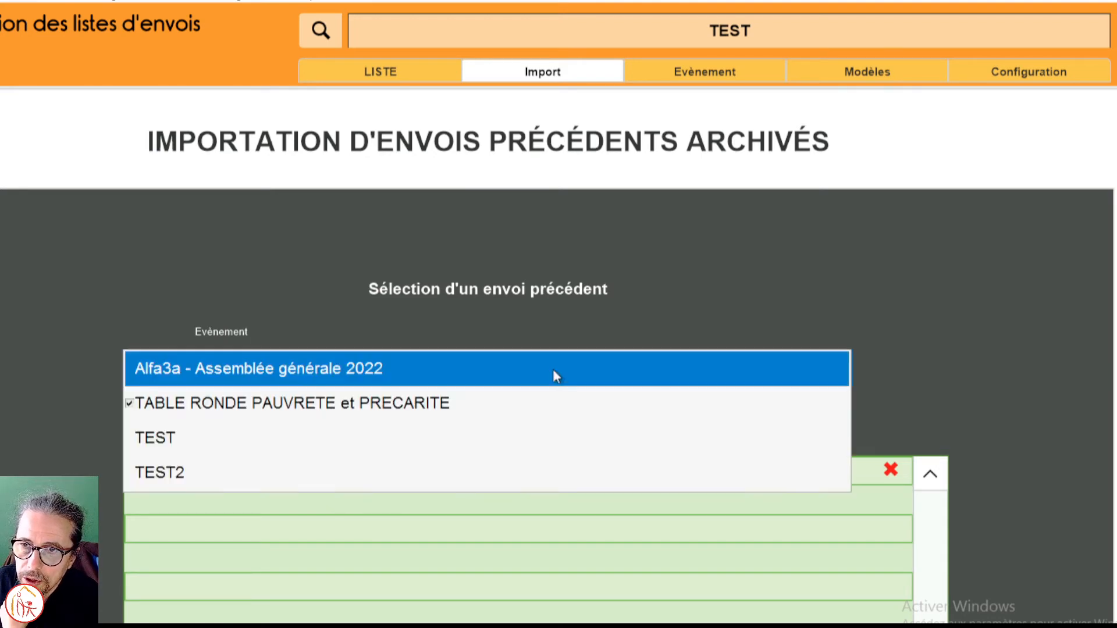
pyautogui.click(522, 383)
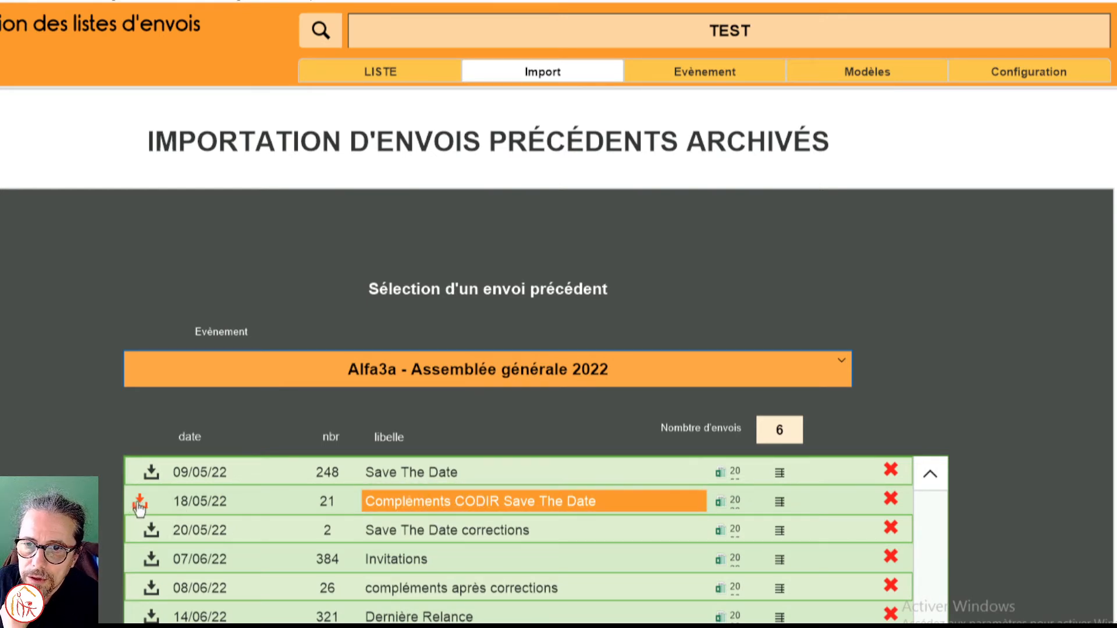
# Step: Import the recipients of the 08/06/22 mailing "compléments après corrections" and remove the mayor of Haut-Valromey from the mailing list
pyautogui.click(153, 594)
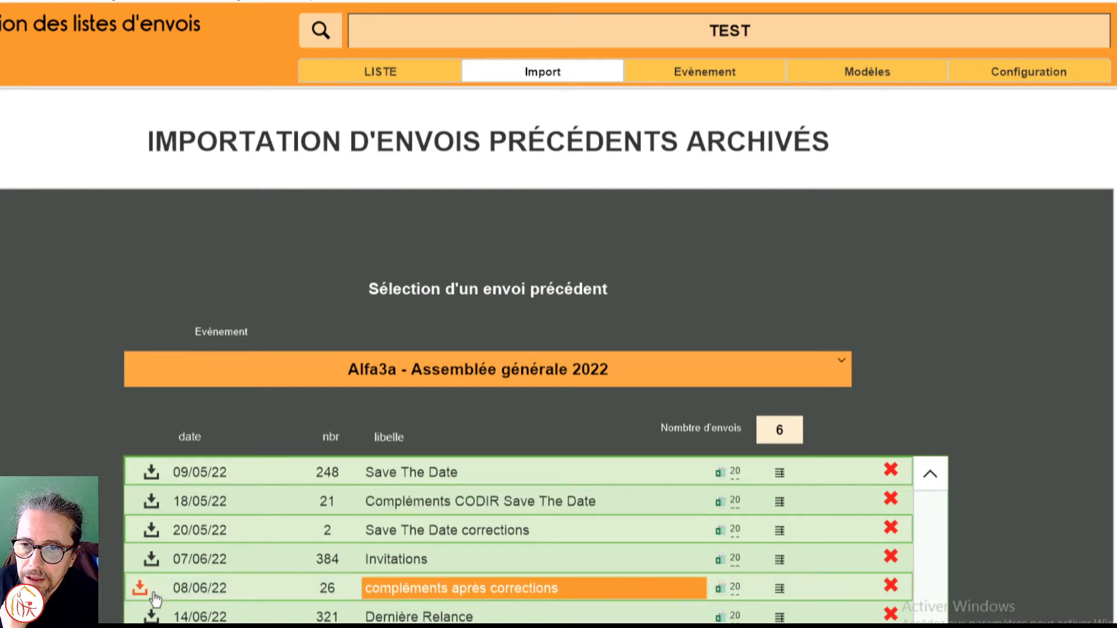
pyautogui.scroll(-2, 472, 619)
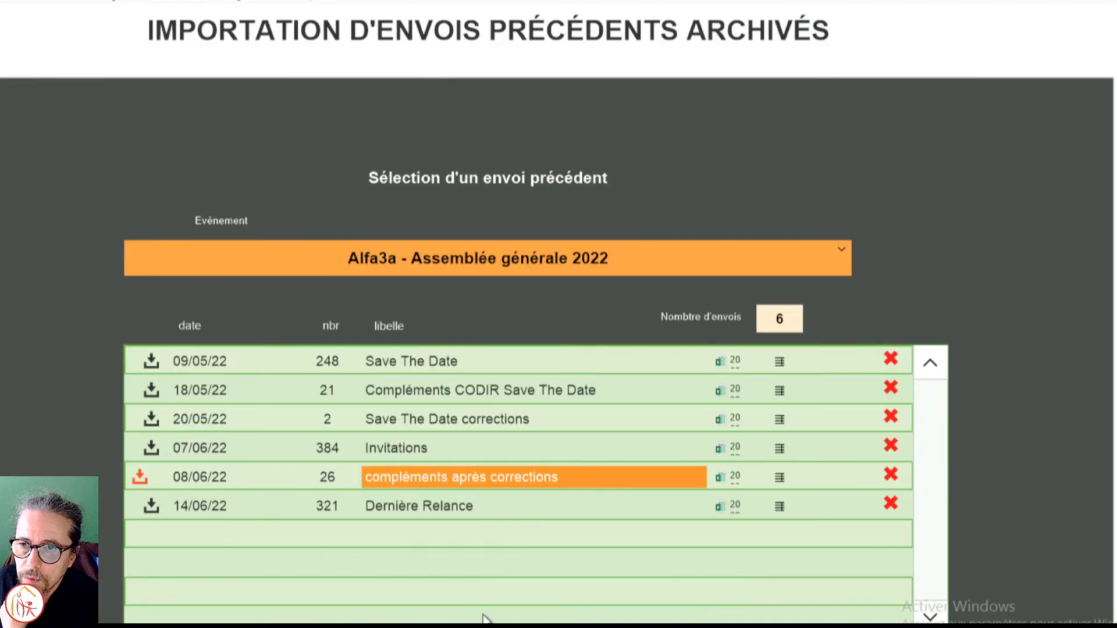
pyautogui.scroll(-2, 482, 619)
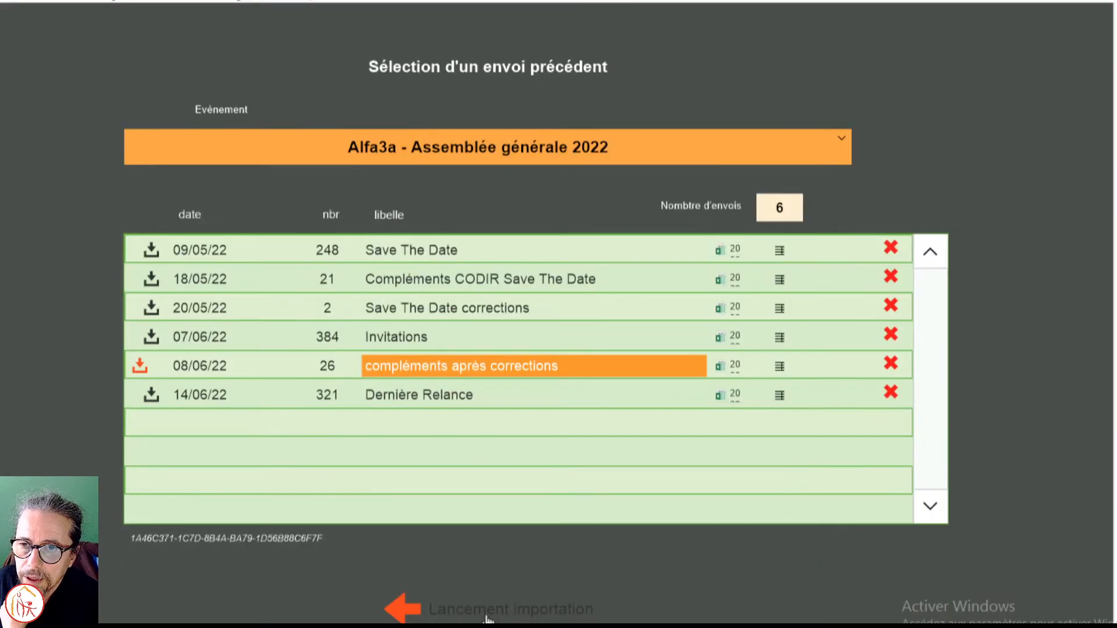
pyautogui.click(403, 609)
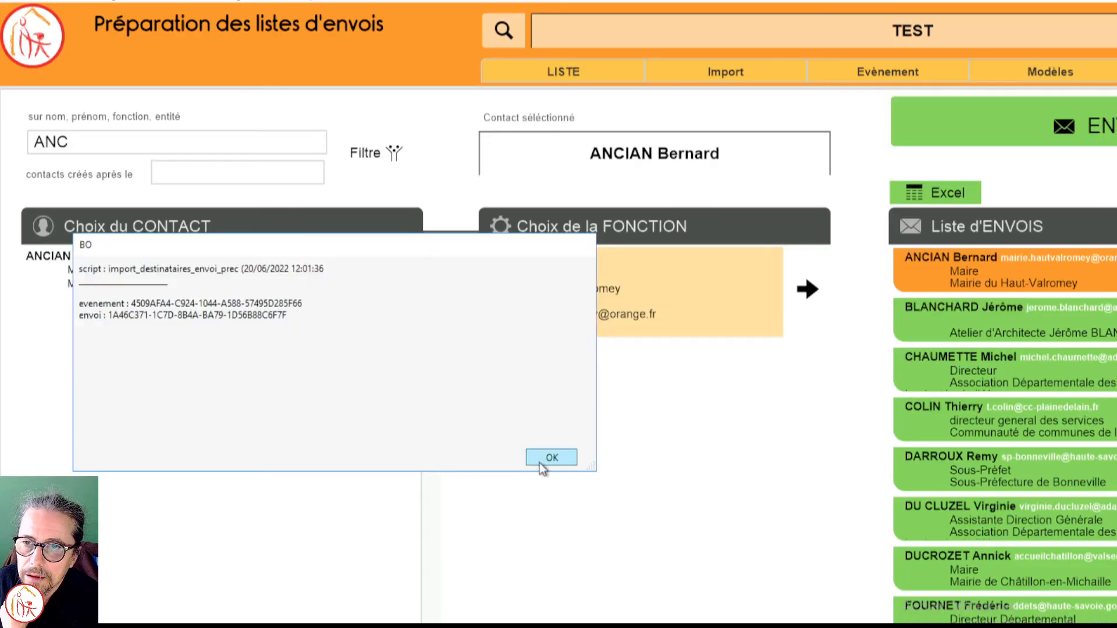
pyautogui.click(541, 459)
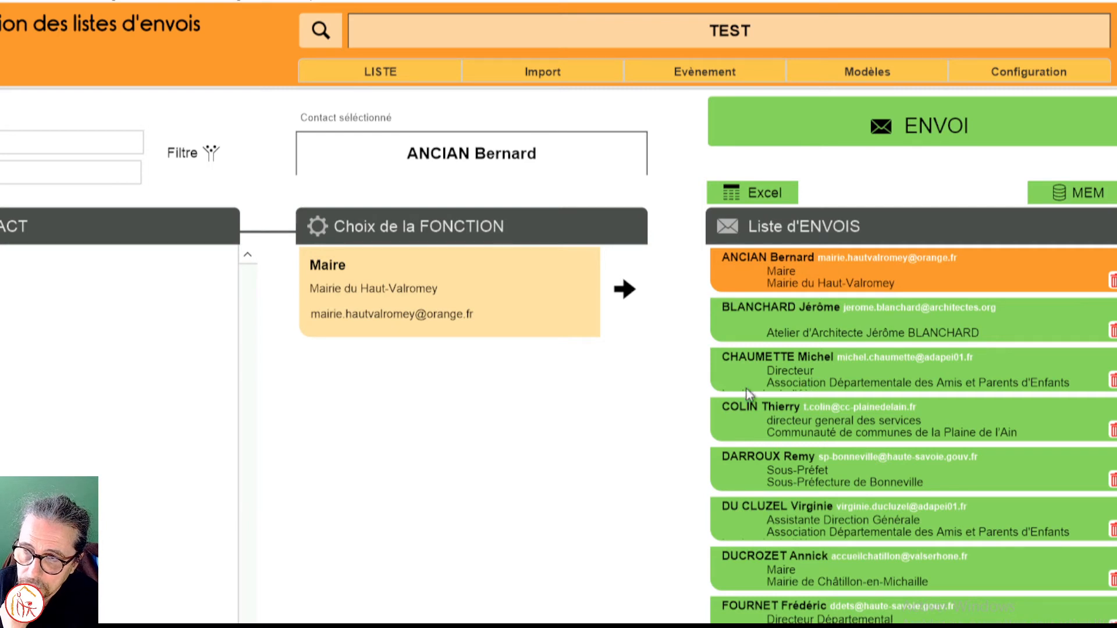
pyautogui.click(1112, 282)
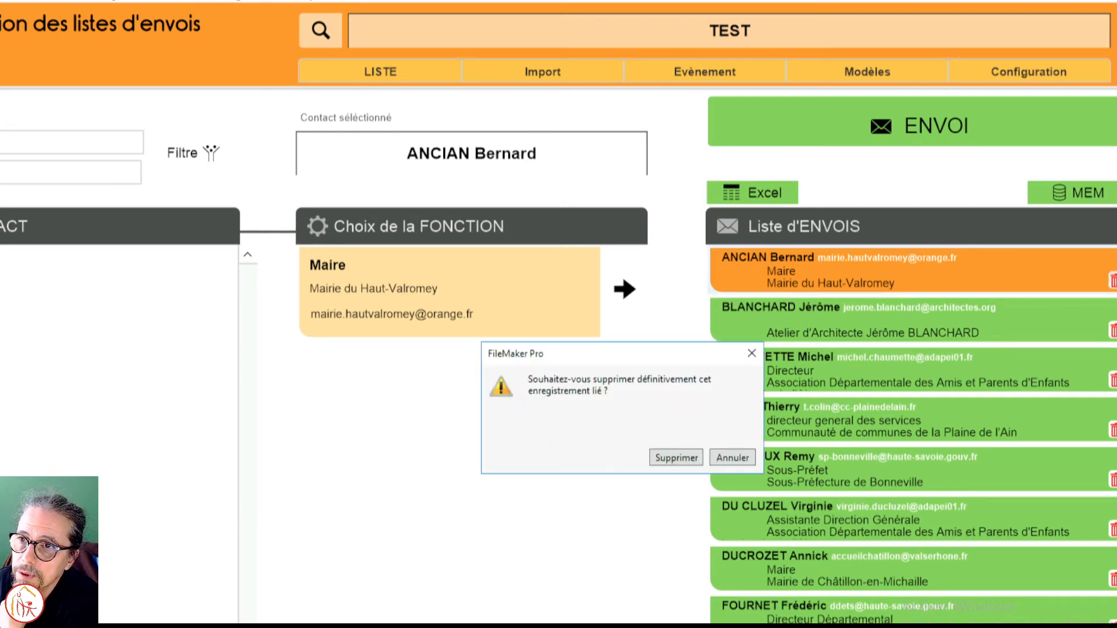
pyautogui.click(675, 458)
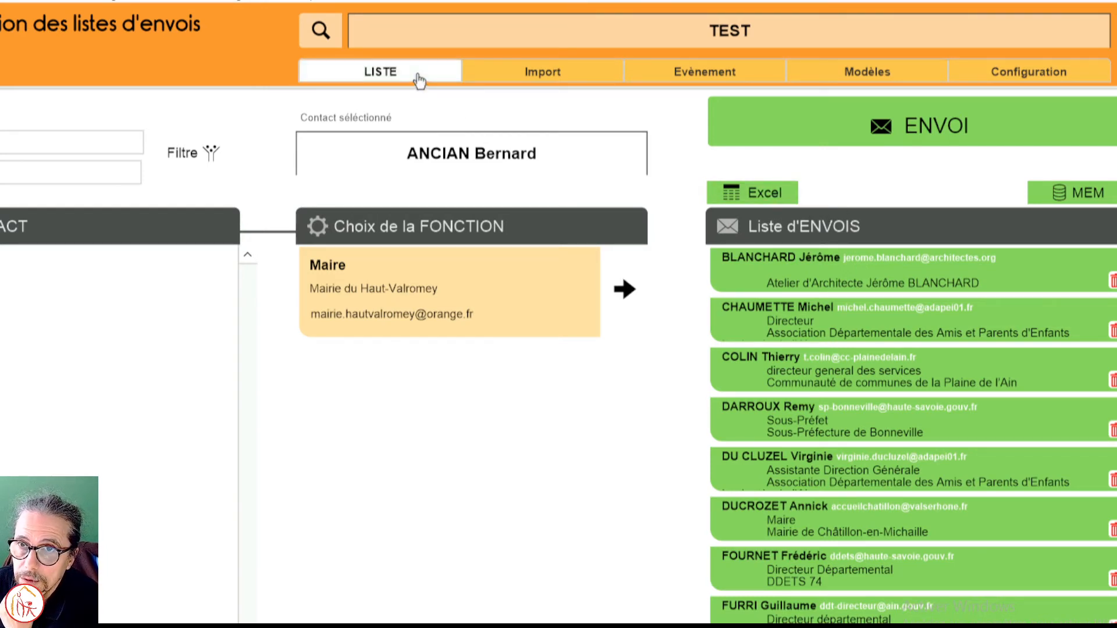
# Step: Rename the event as "TEST DEMO" in its event information
pyautogui.click(736, 81)
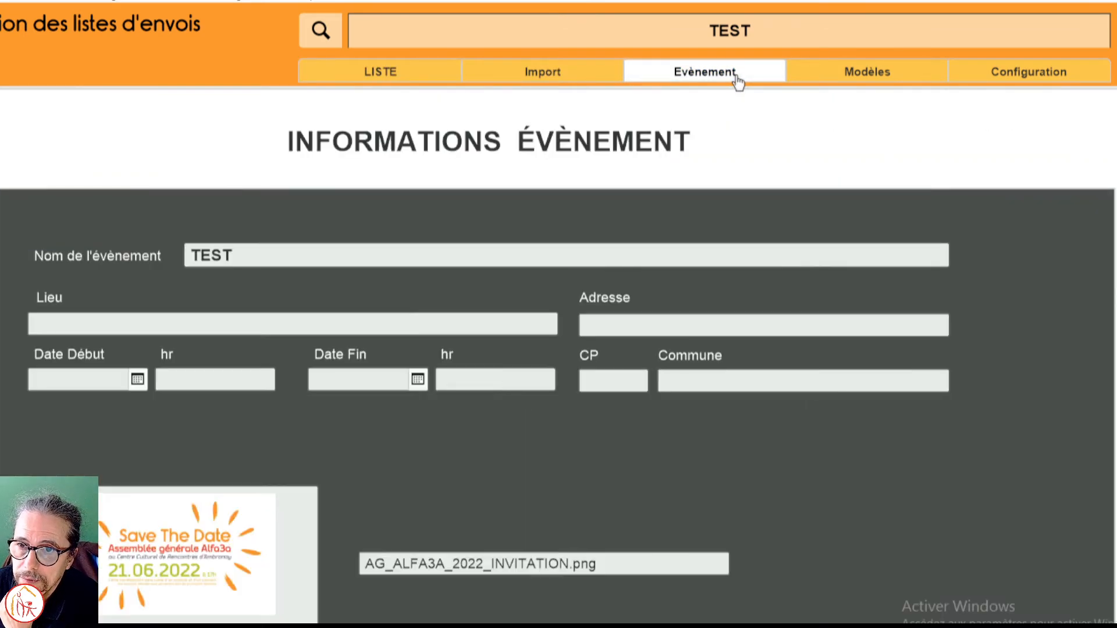
pyautogui.scroll(-1, 692, 461)
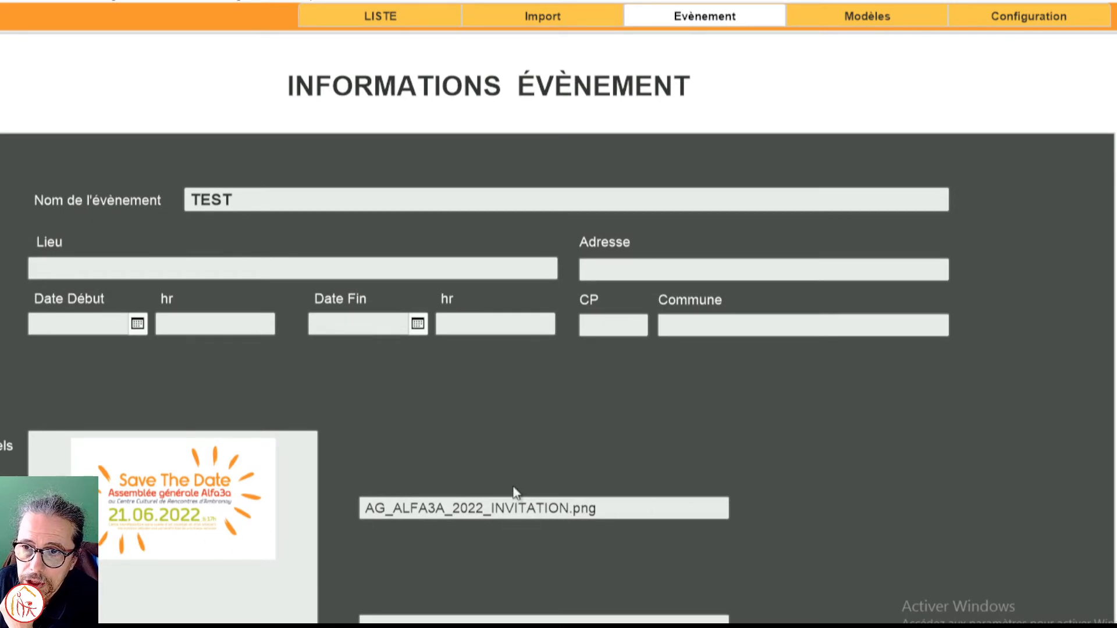
pyautogui.click(222, 200)
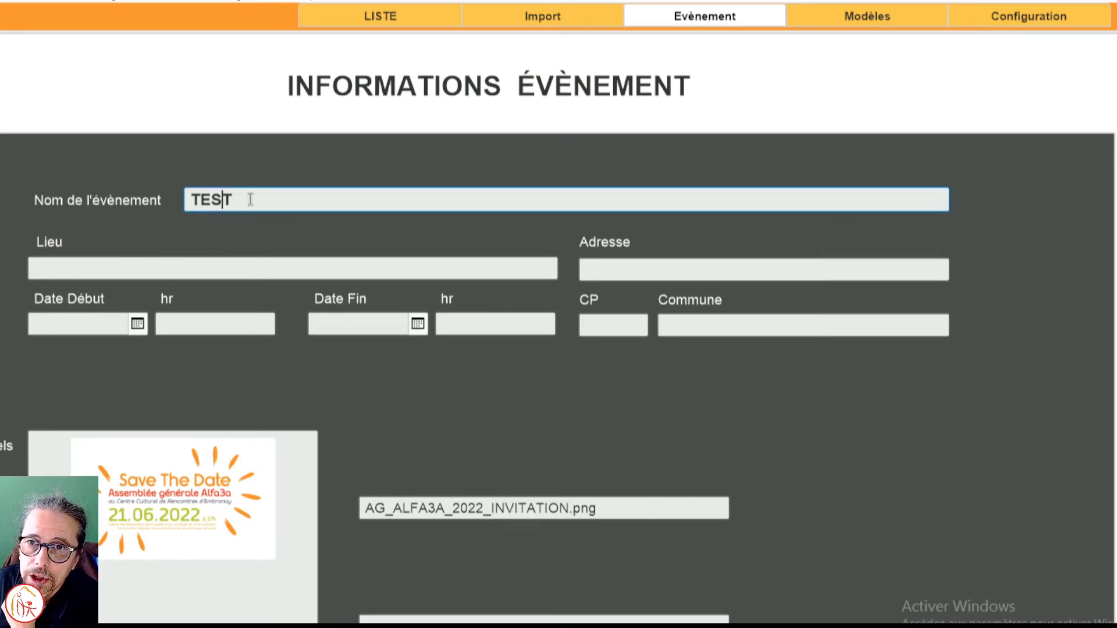
pyautogui.click(244, 199)
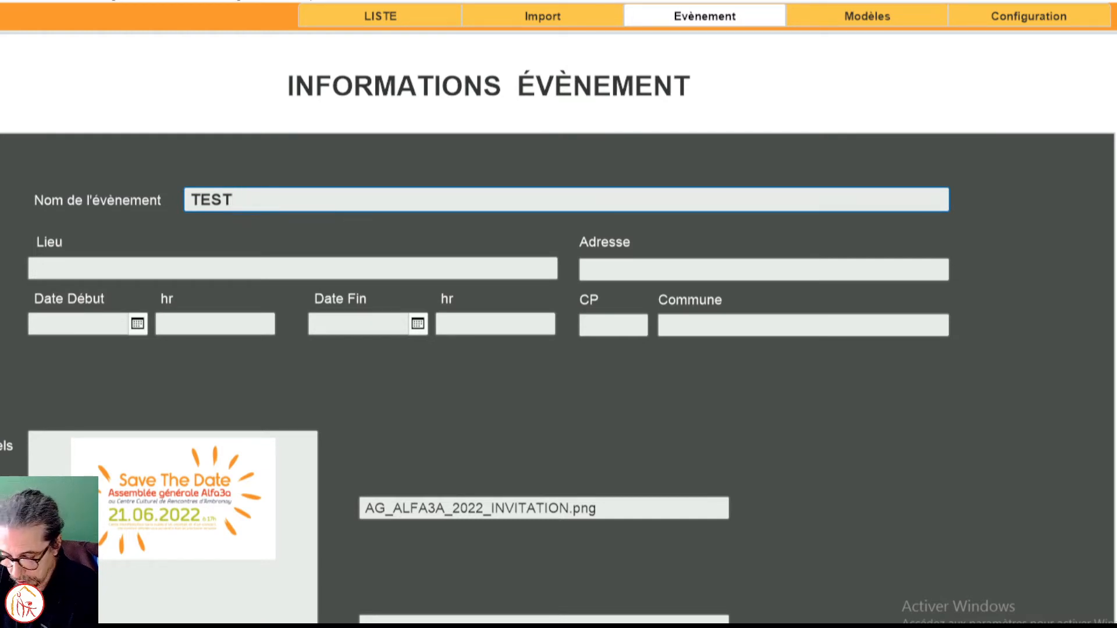
pyautogui.write('DEMO')
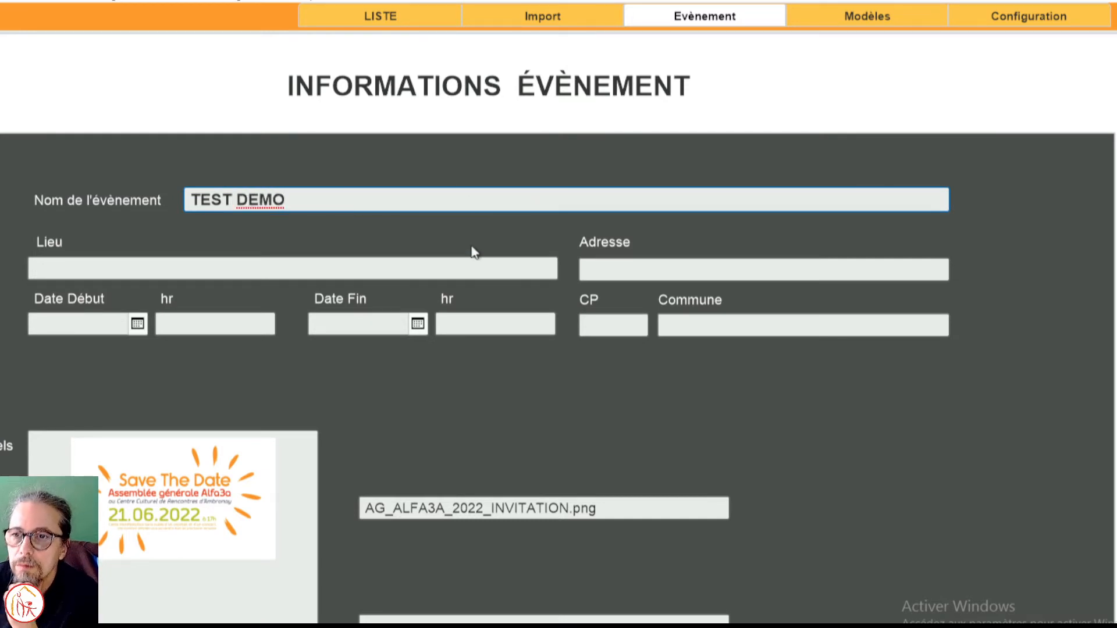
pyautogui.click(366, 230)
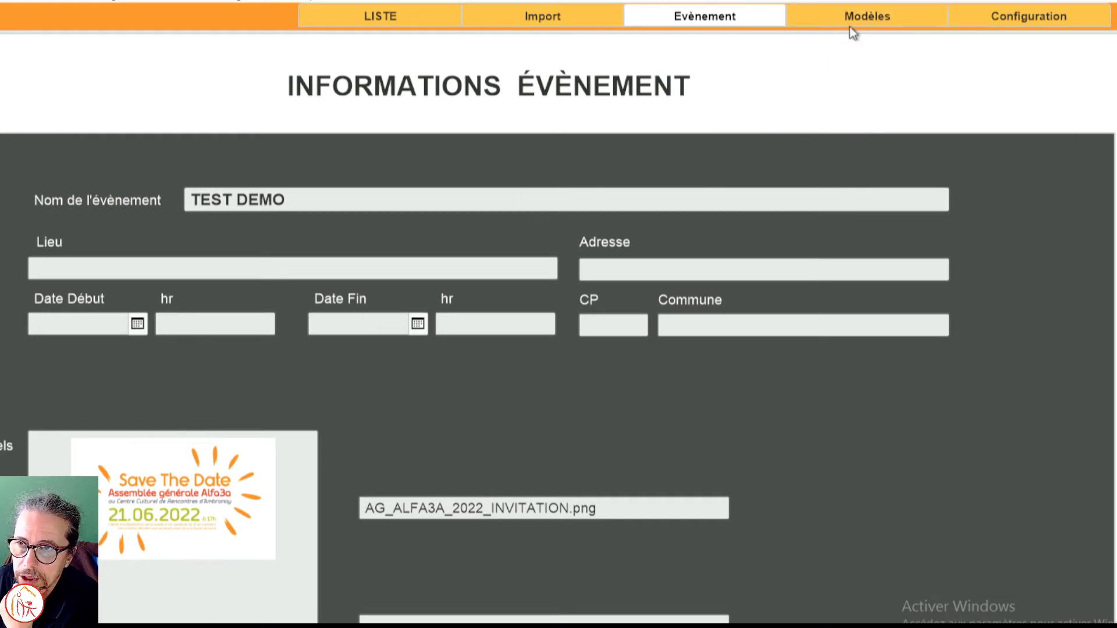
# Step: Open the mail content template and set the mail subject to "TEST DEMO"
pyautogui.click(836, 15)
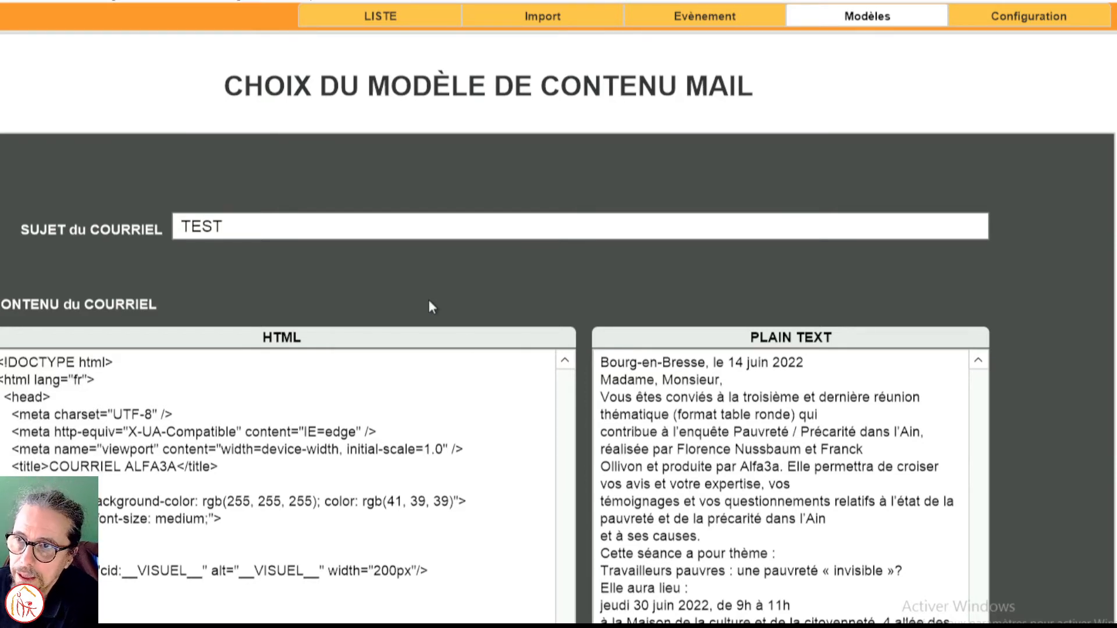
pyautogui.click(237, 231)
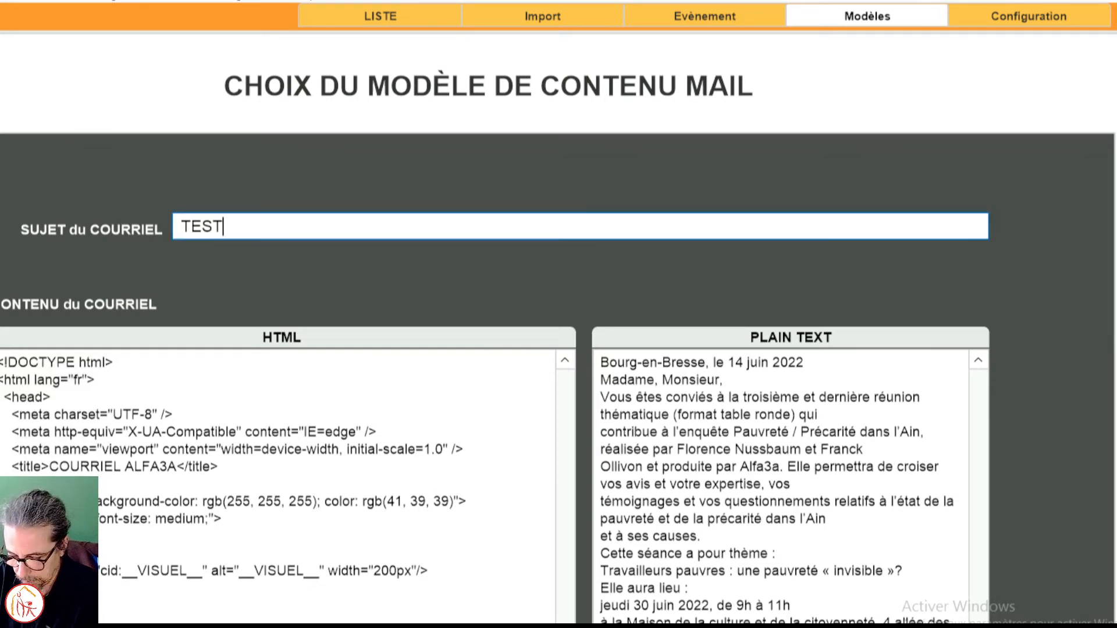
pyautogui.write('DEMO')
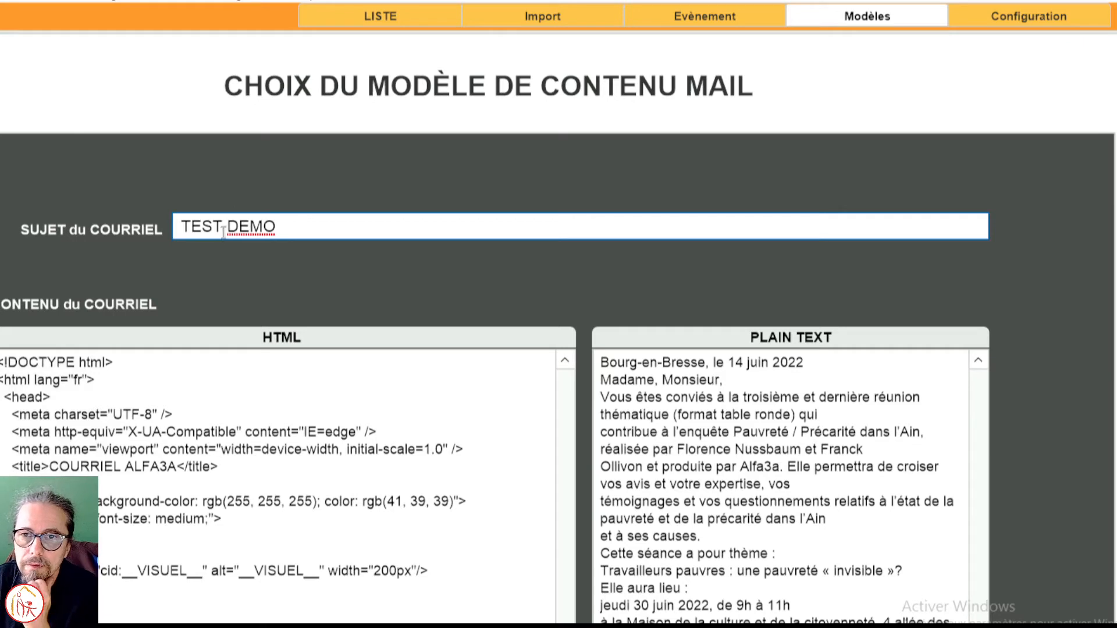
pyautogui.click(219, 257)
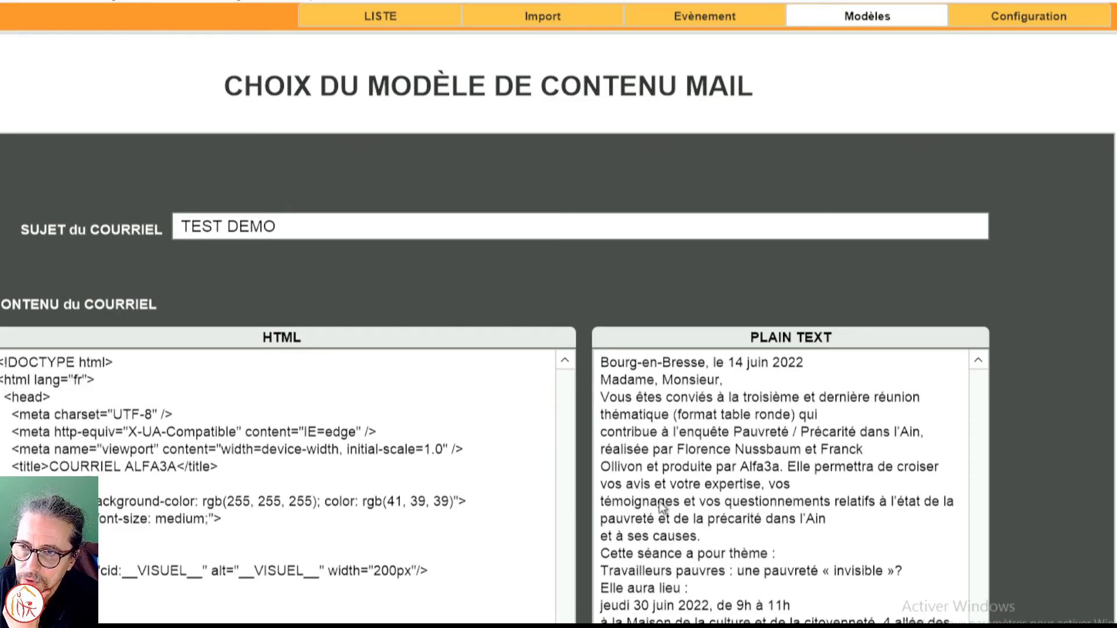
# Step: Review the HTML content of the mail template and switch to modele.html in Visual Studio Code
pyautogui.click(340, 489)
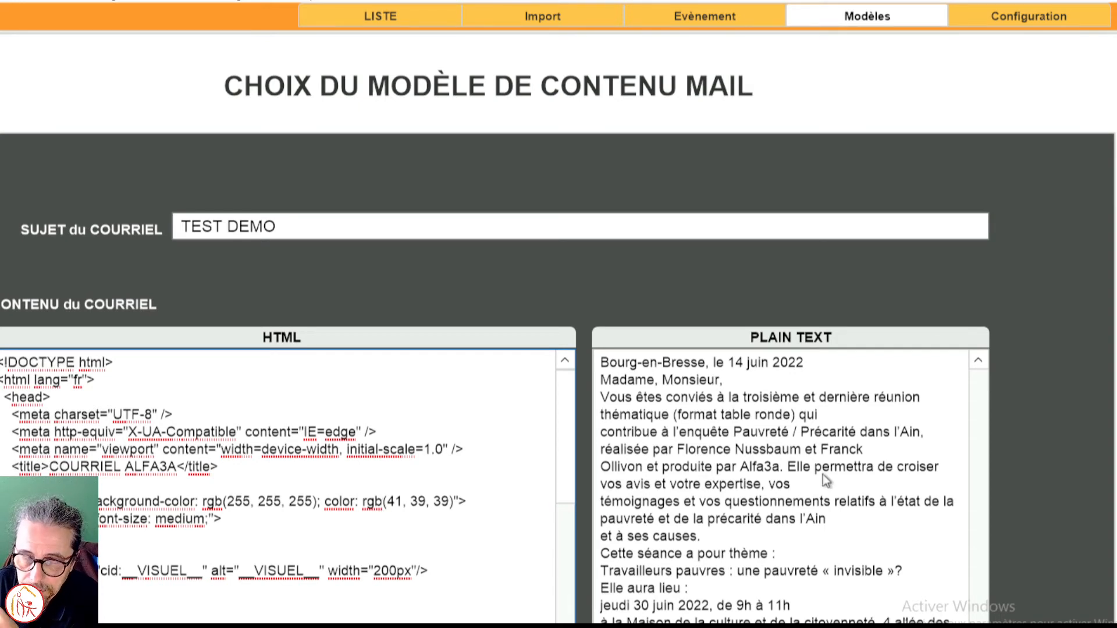
pyautogui.scroll(-1, 459, 520)
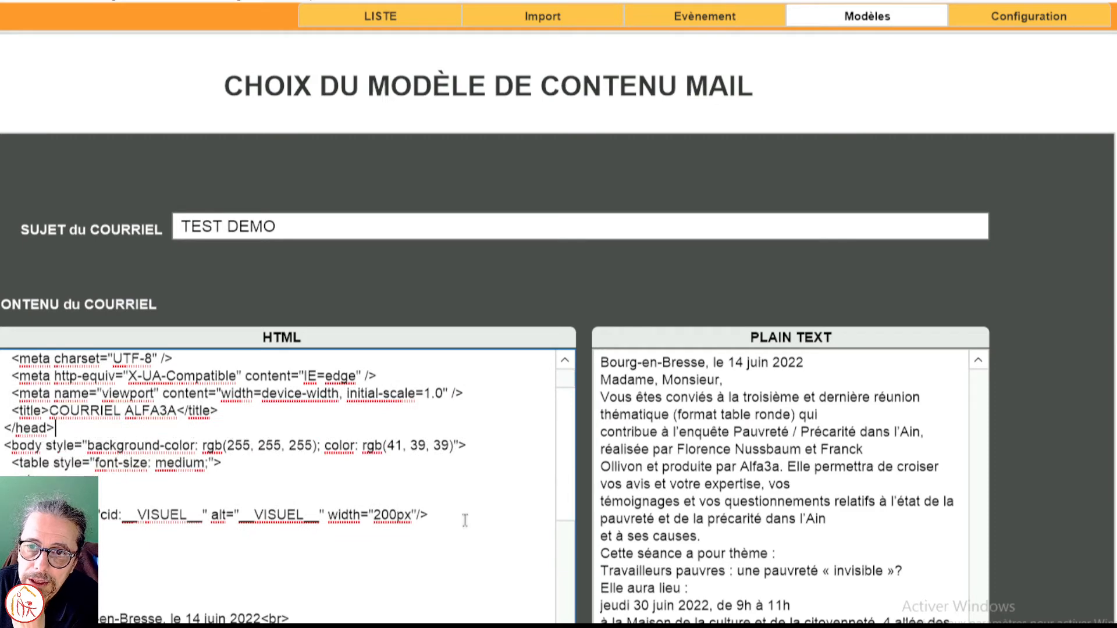
pyautogui.scroll(-5, 462, 520)
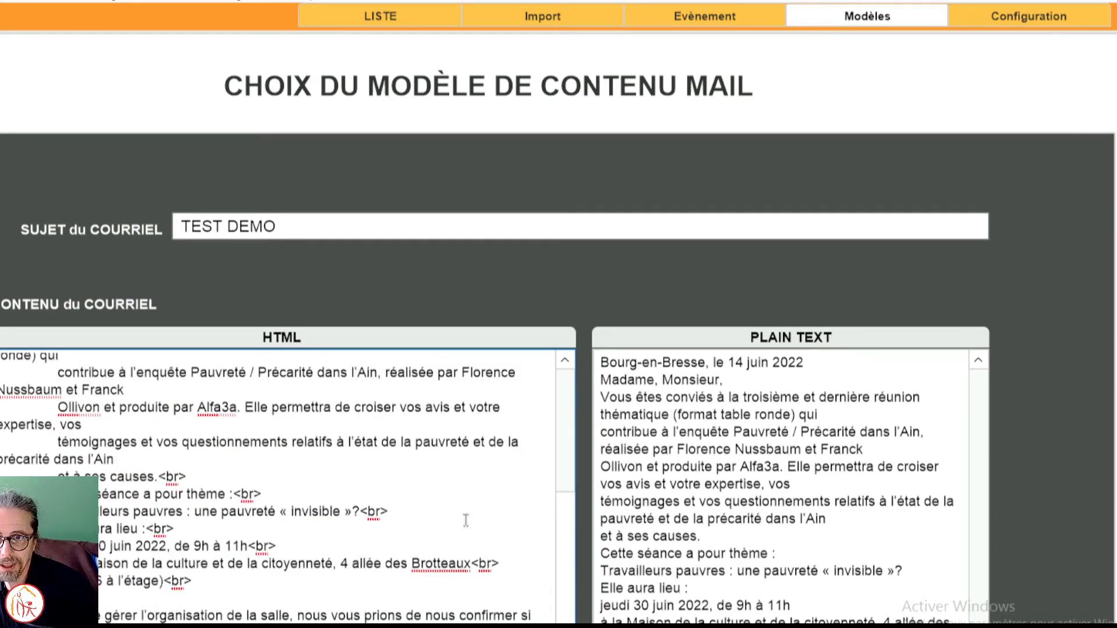
pyautogui.hotkey('alt', 'Tab')
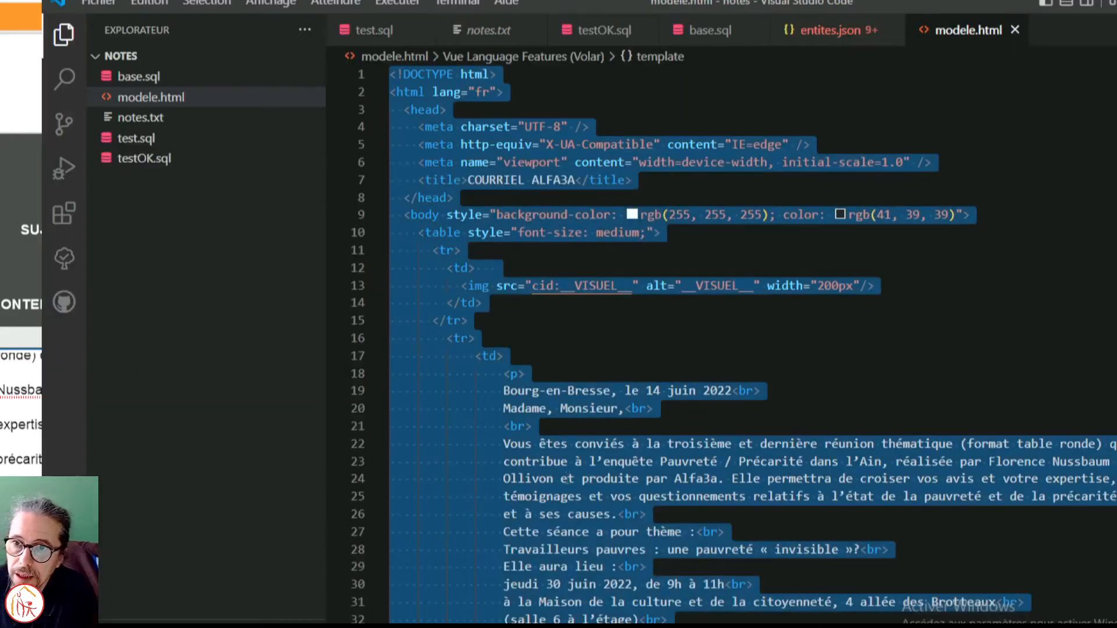
# Step: Examine the HTML body text and visual placeholder in modele.html, and return to the mail template in the Alfa3a contact application
pyautogui.click(590, 431)
pyautogui.scroll(-7, 746, 267)
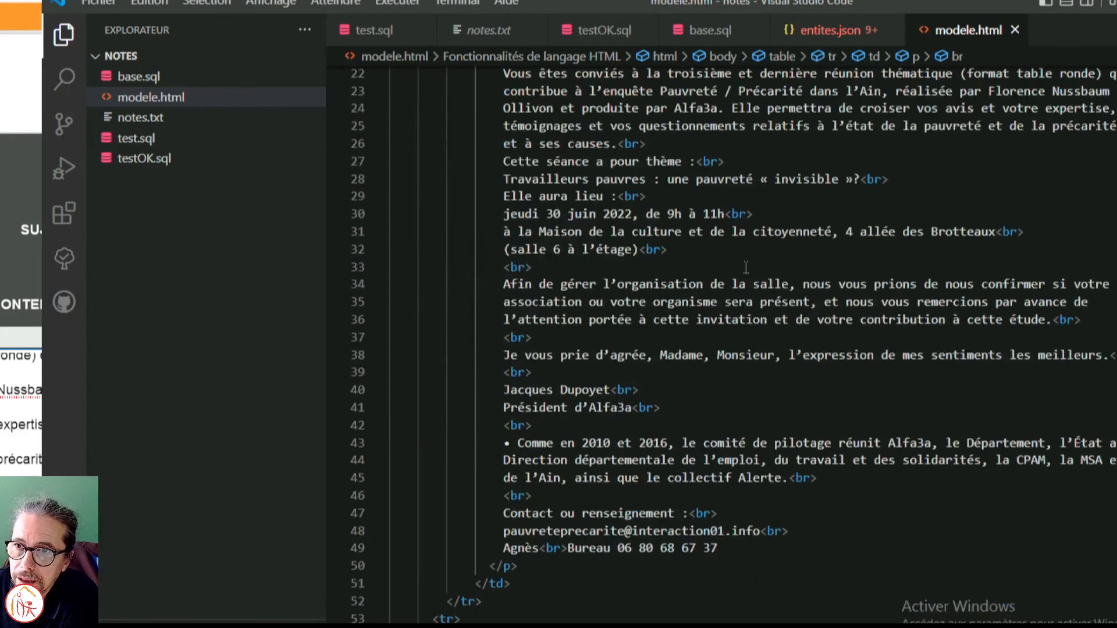
pyautogui.scroll(-8, 745, 267)
pyautogui.scroll(10, 746, 269)
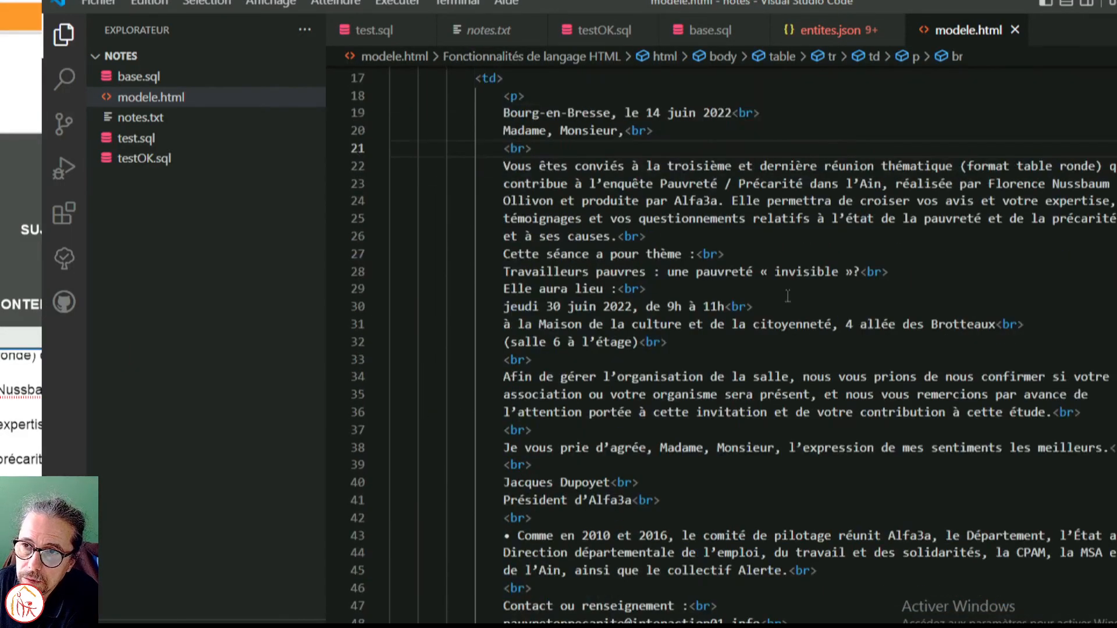
pyautogui.scroll(5, 787, 296)
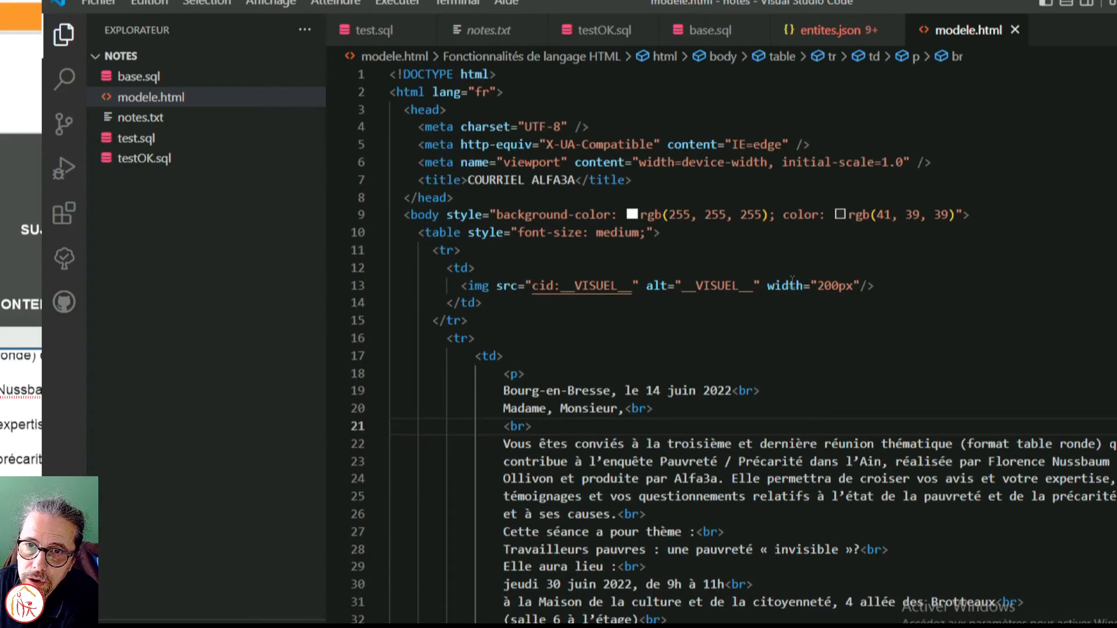
pyautogui.hotkey('alt', 'Tab')
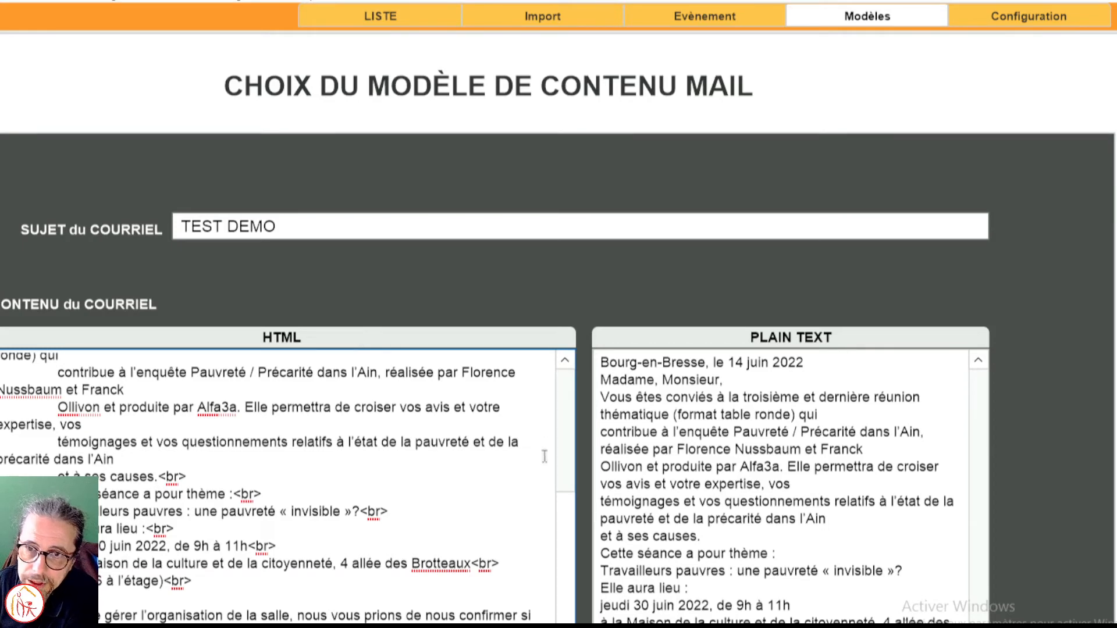
pyautogui.hscroll(-3, 175, 512)
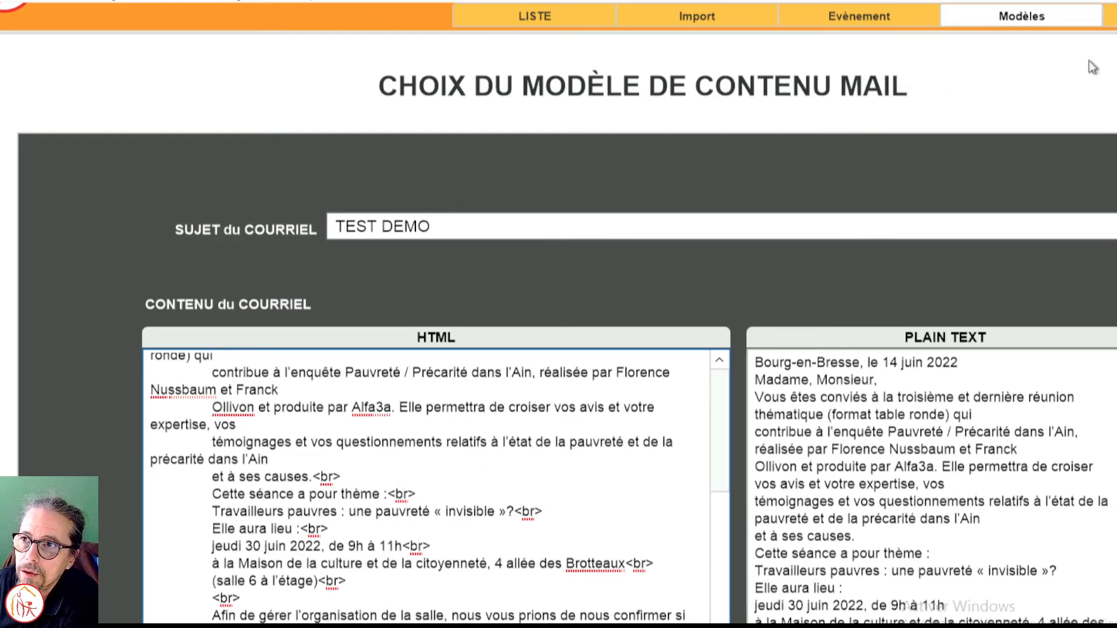
# Step: Open the sending configuration and review its attachment, calendar reminder, priority, Excel recipient list, read receipt and blind copy options
pyautogui.click(1111, 17)
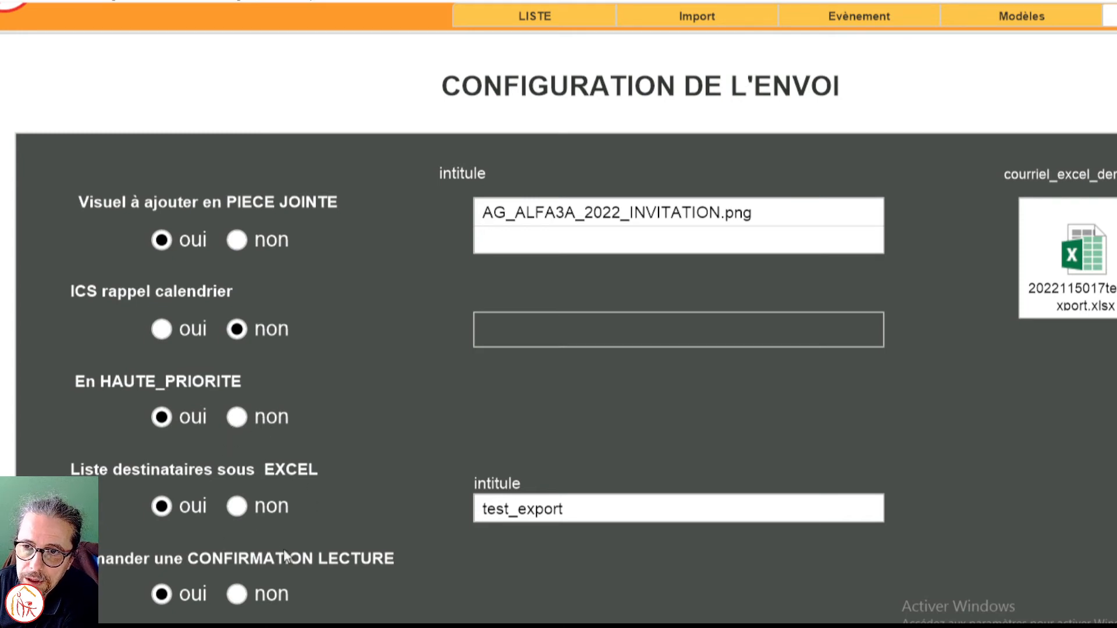
pyautogui.scroll(-1, 357, 508)
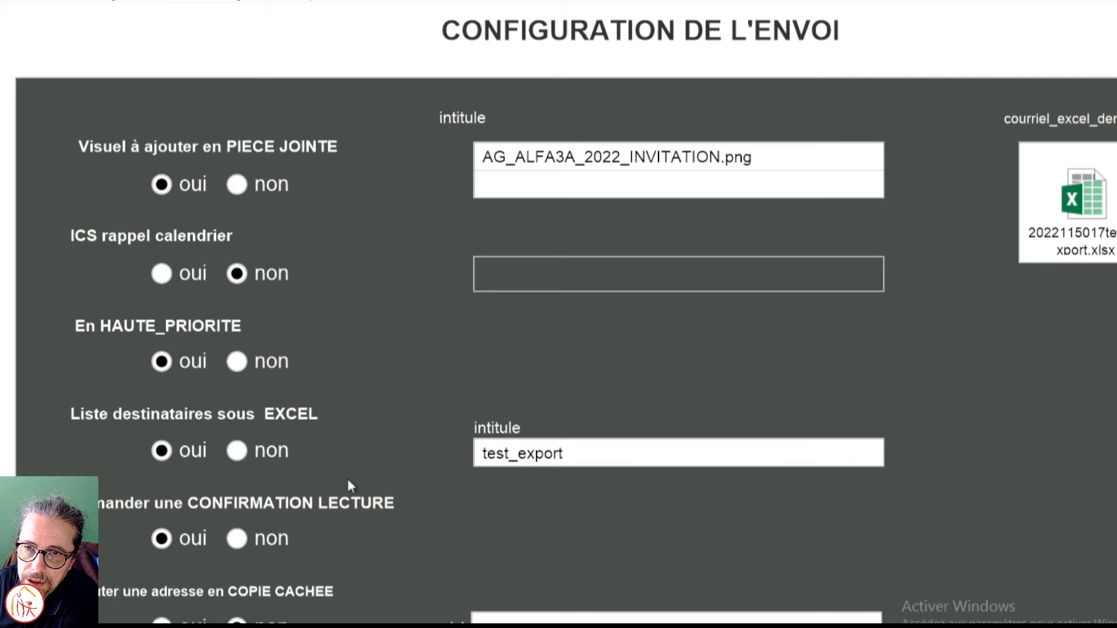
pyautogui.scroll(-3, 489, 534)
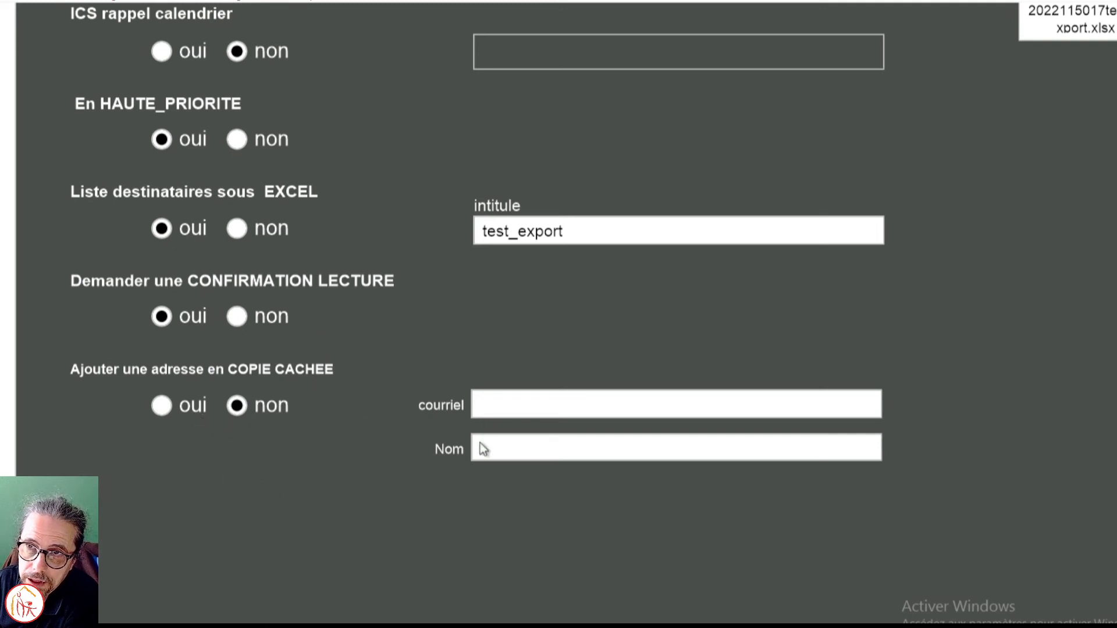
pyautogui.scroll(5, 477, 465)
pyautogui.scroll(-6, 479, 466)
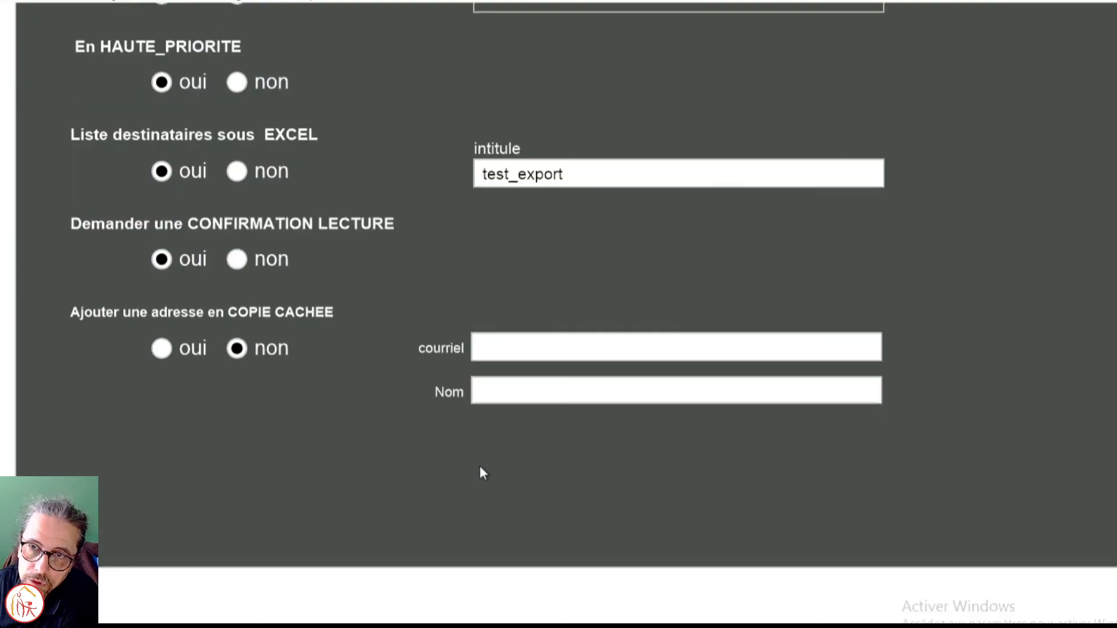
pyautogui.scroll(5, 480, 469)
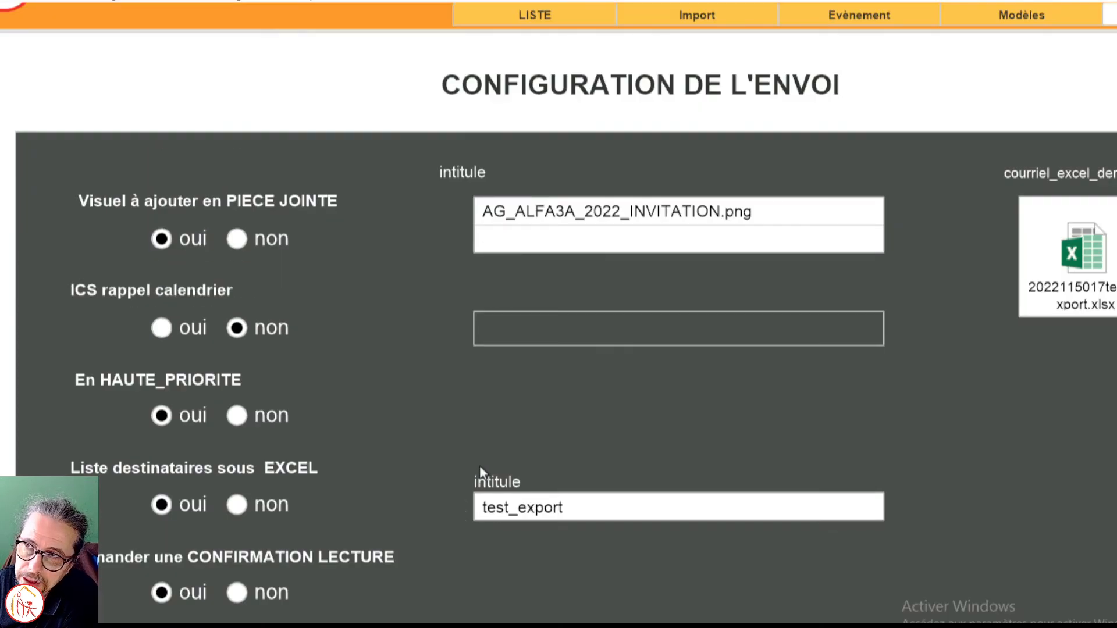
pyautogui.scroll(1, 479, 466)
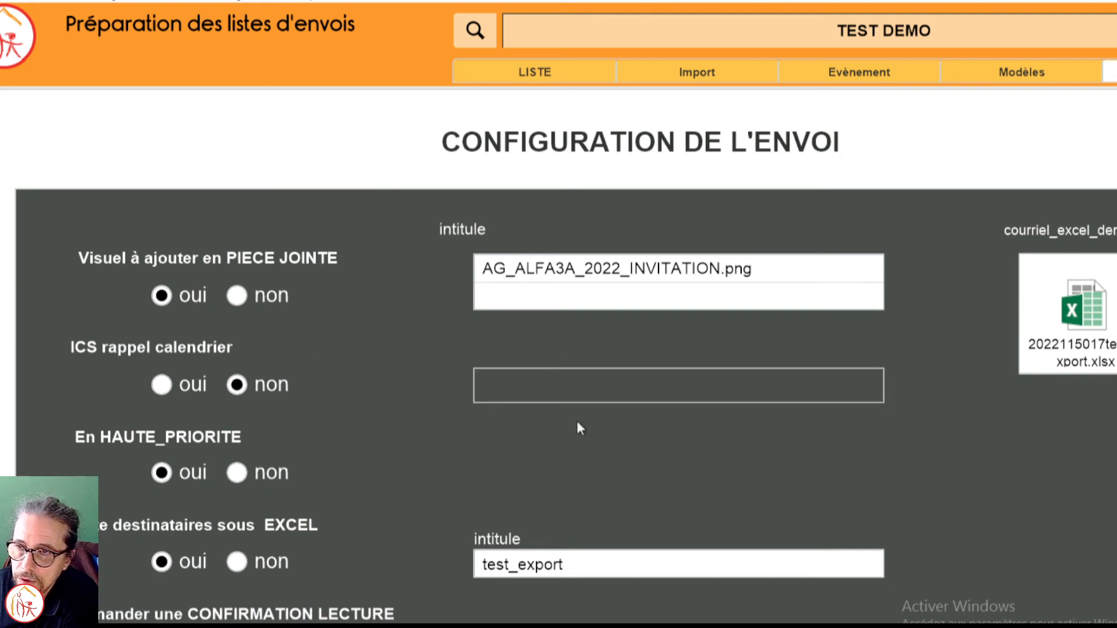
# Step: Review the preparation sections again: mailing list, archived mailing import, event information, mail template and sending configuration
pyautogui.click(545, 75)
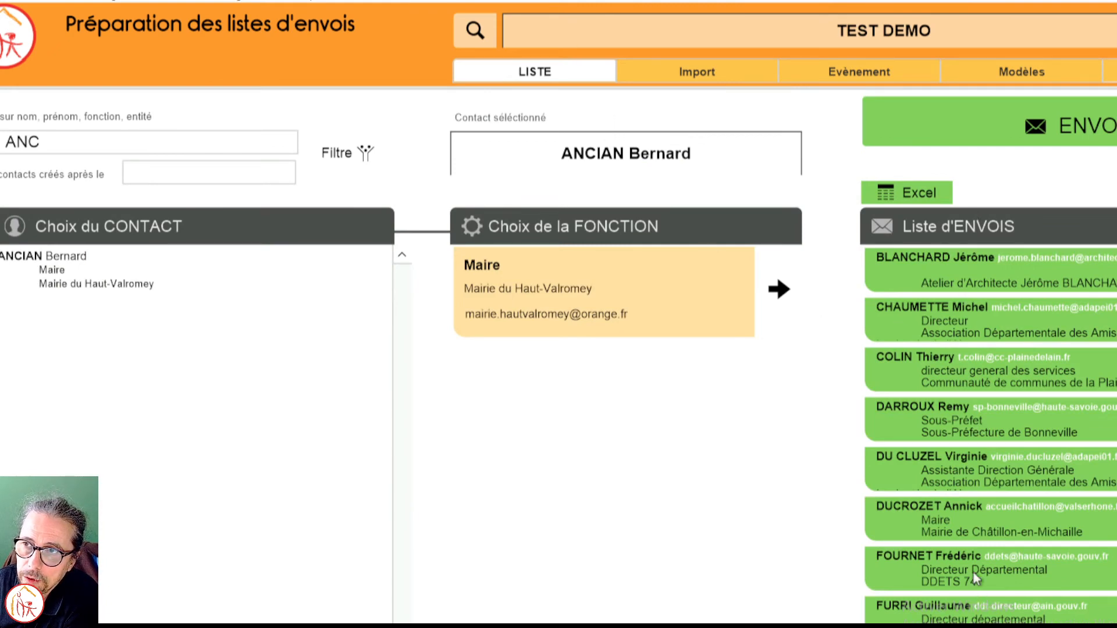
pyautogui.click(720, 81)
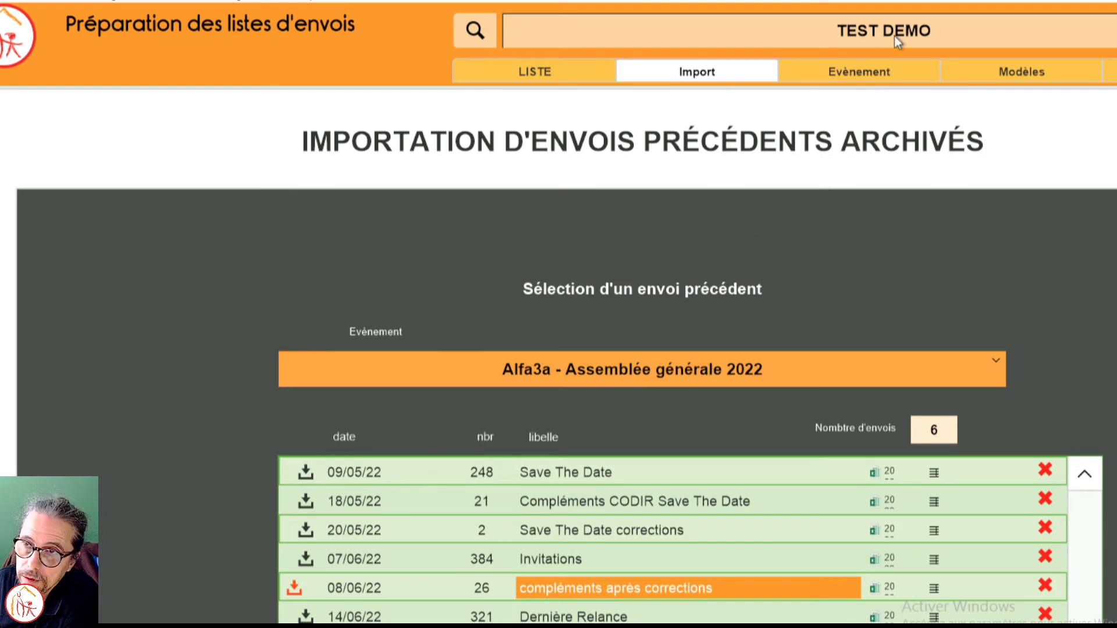
pyautogui.click(877, 72)
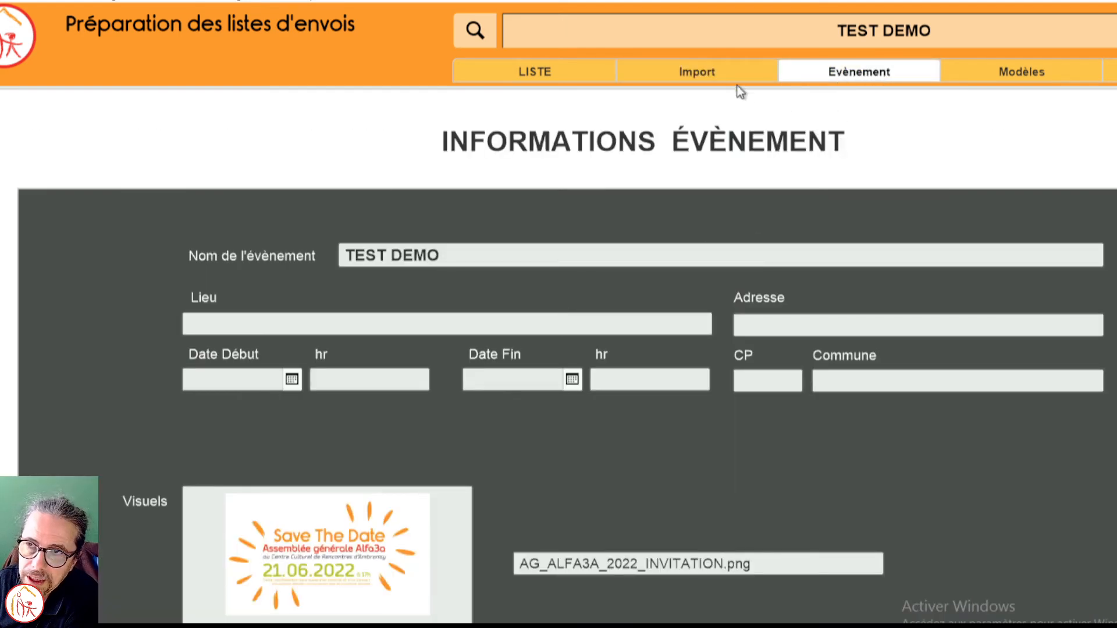
pyautogui.click(727, 74)
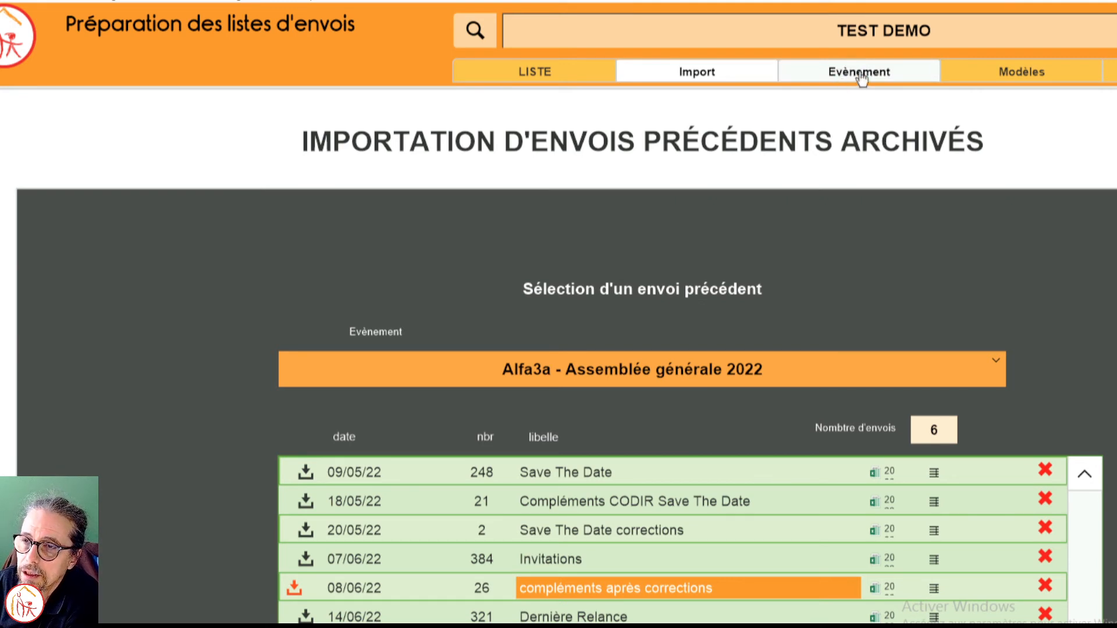
pyautogui.click(887, 81)
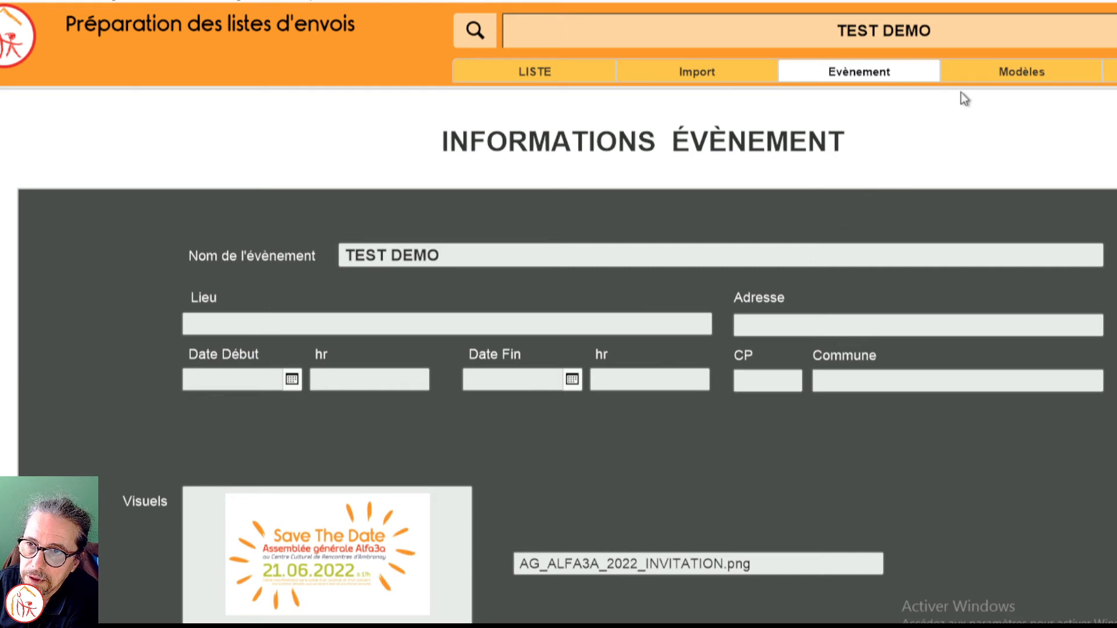
pyautogui.click(987, 74)
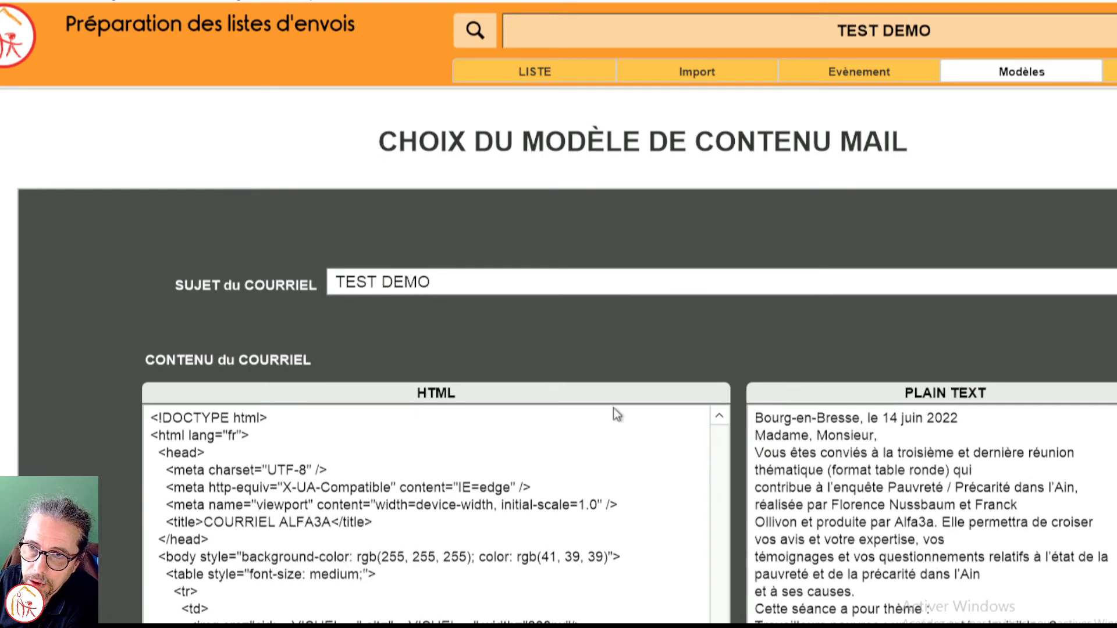
pyautogui.click(1110, 71)
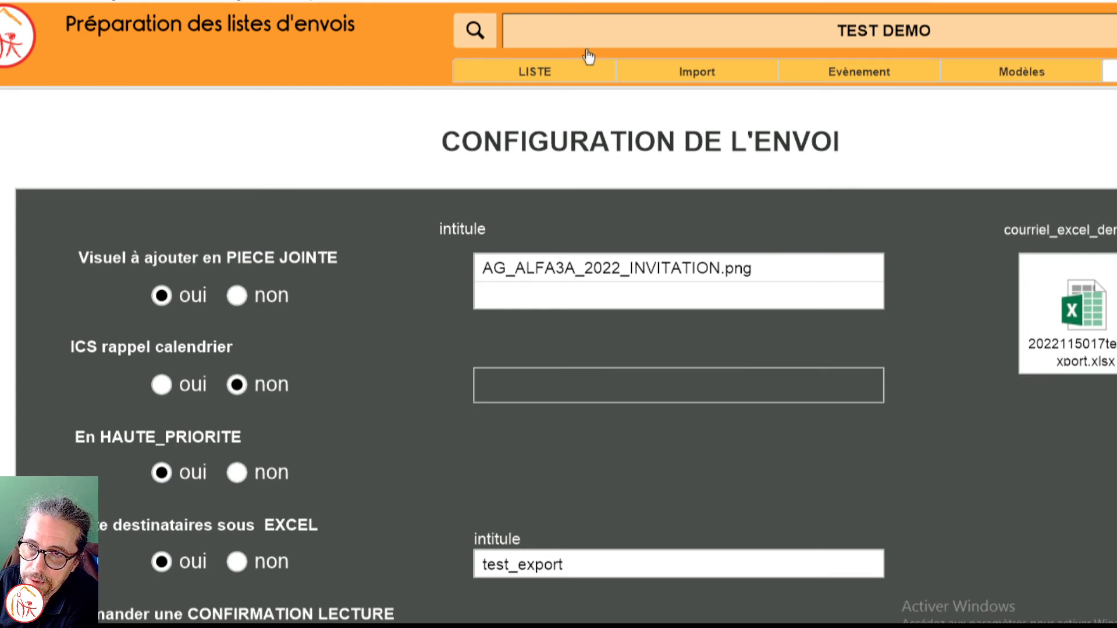
# Step: Open the sending options from the mailing list, select test mode and check the available test e-mail addresses, keeping the preset one
pyautogui.click(572, 70)
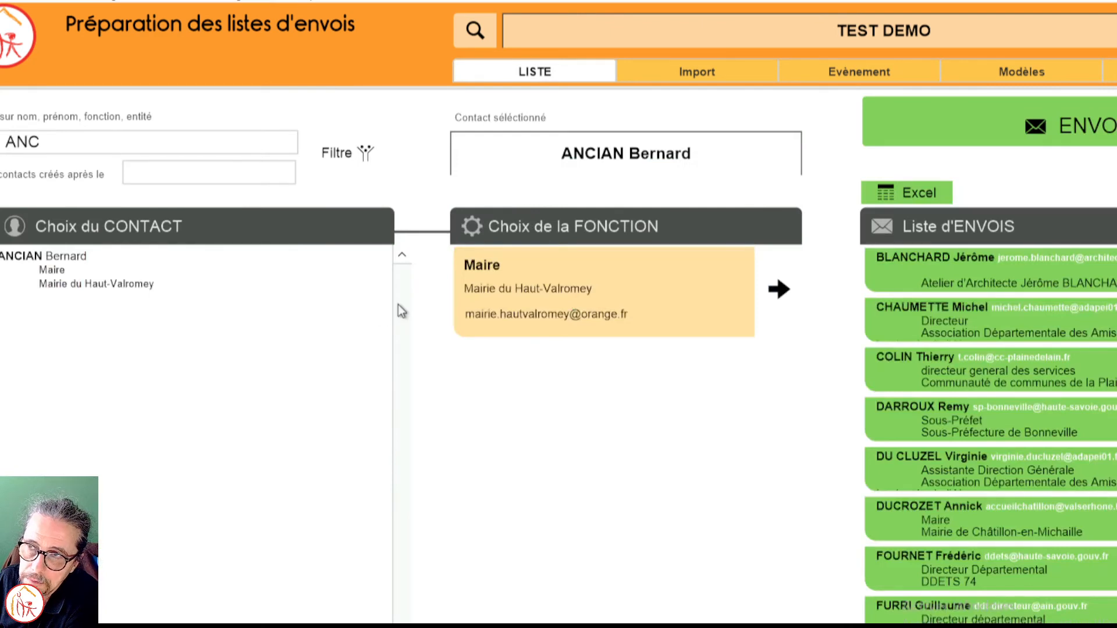
pyautogui.click(996, 116)
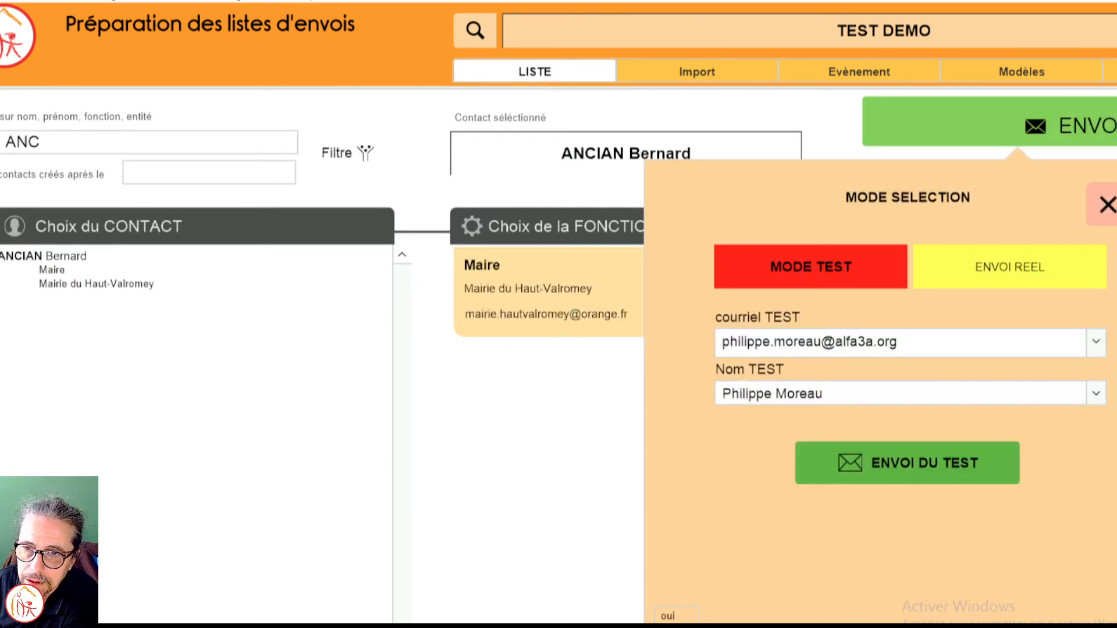
pyautogui.hscroll(3, 917, 203)
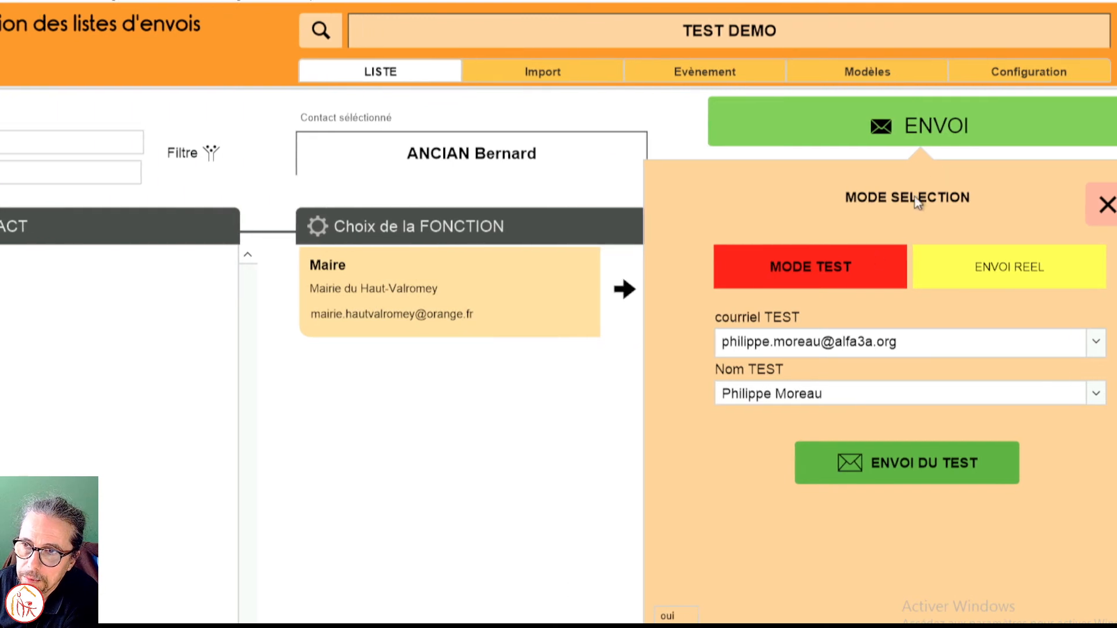
pyautogui.click(811, 264)
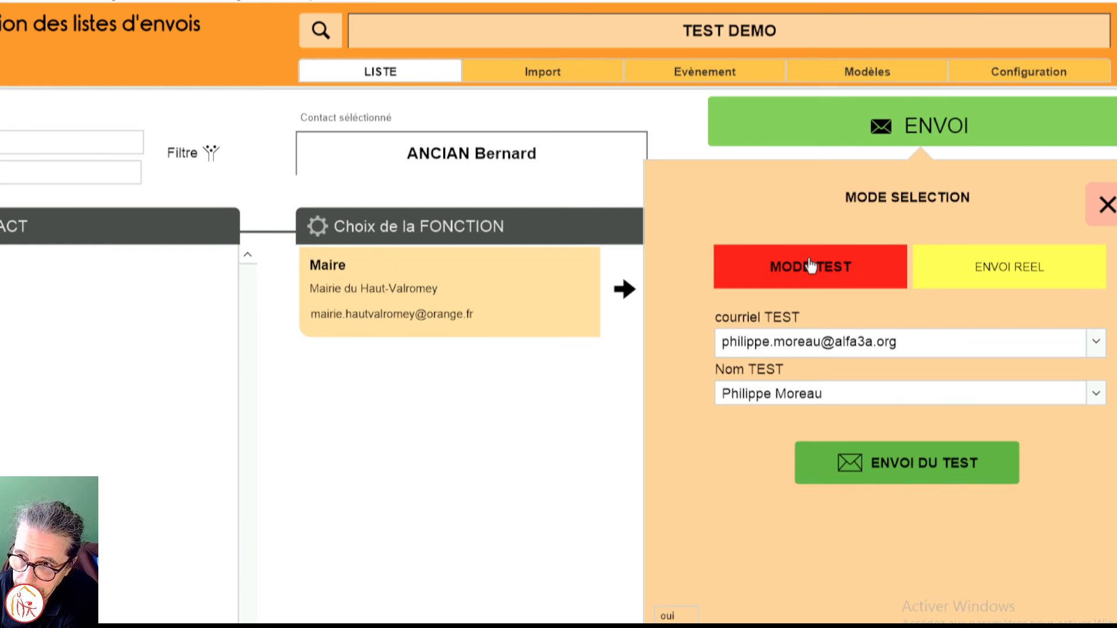
pyautogui.click(1096, 344)
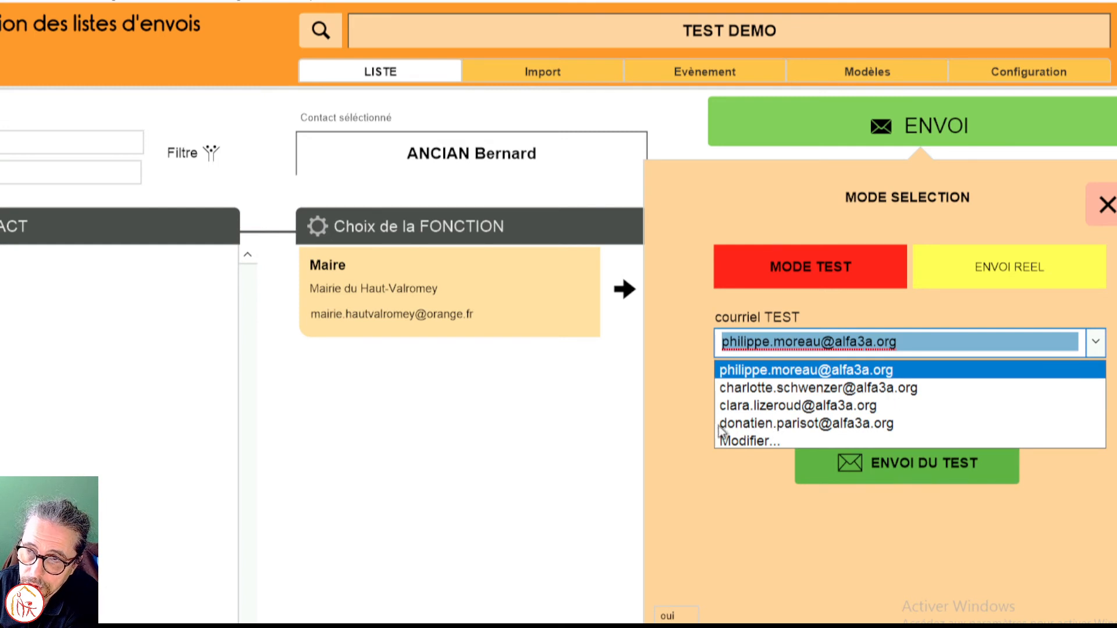
pyautogui.click(692, 386)
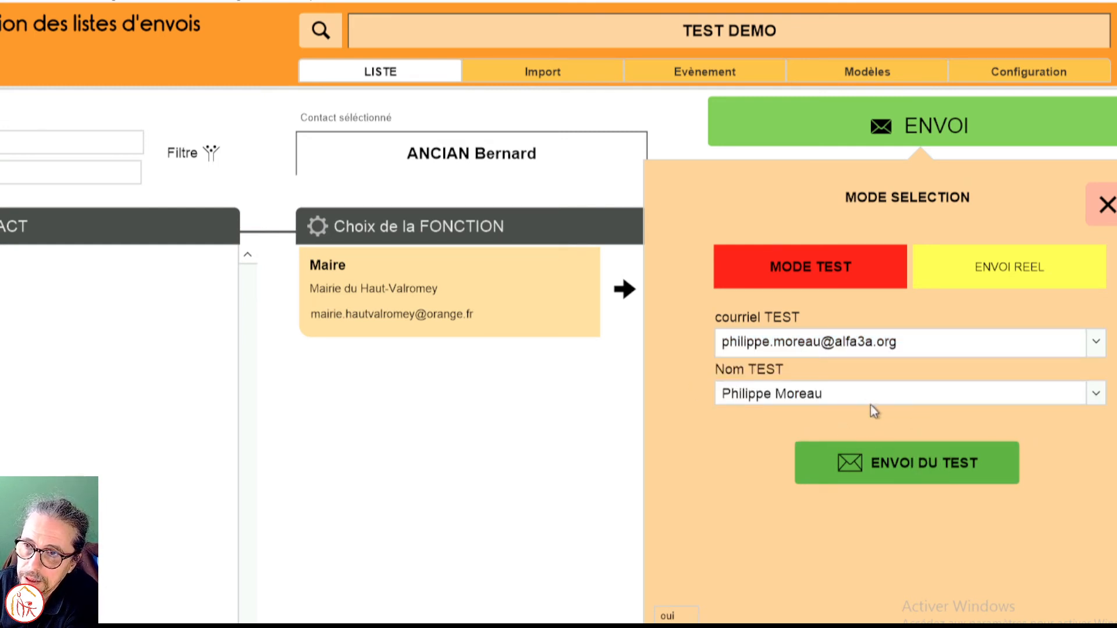
# Step: Send the test mailing with the label "test03"
pyautogui.click(903, 465)
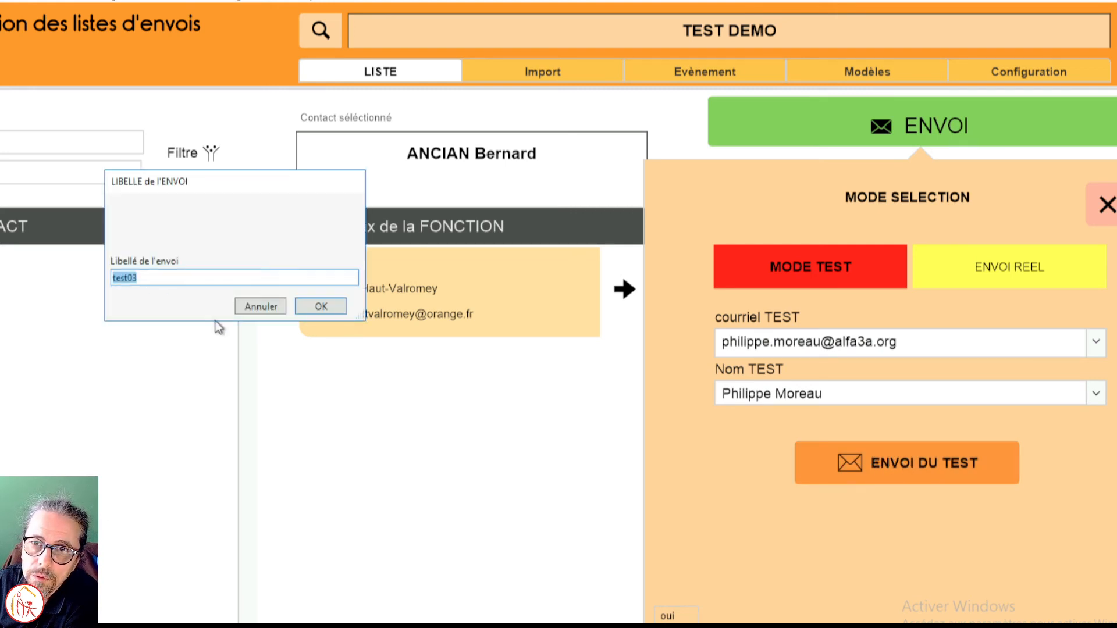
pyautogui.click(321, 306)
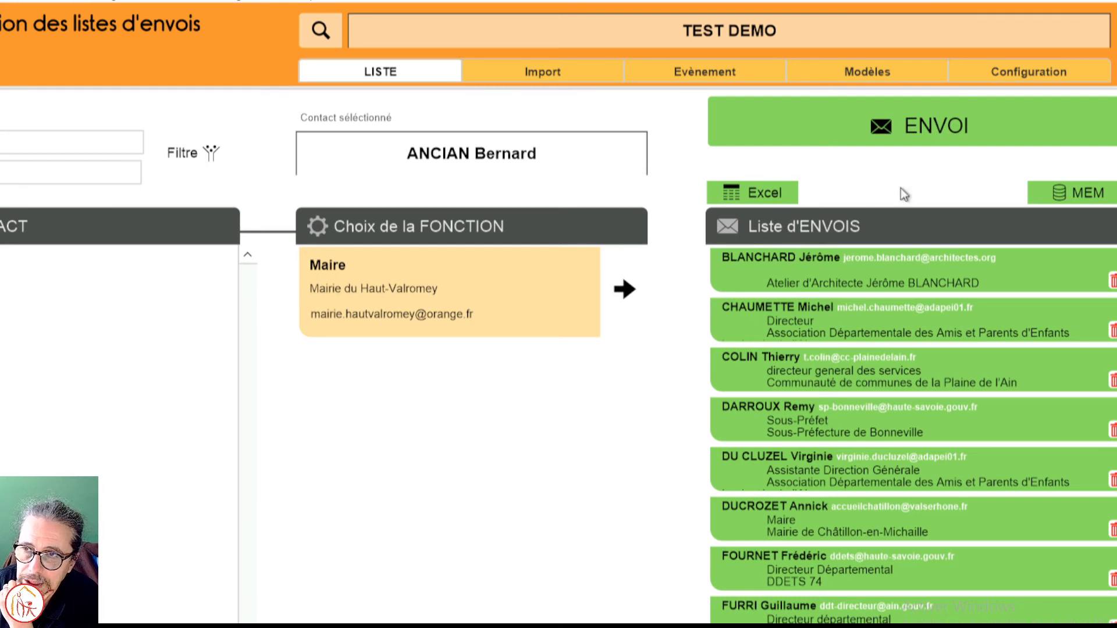
pyautogui.click(967, 141)
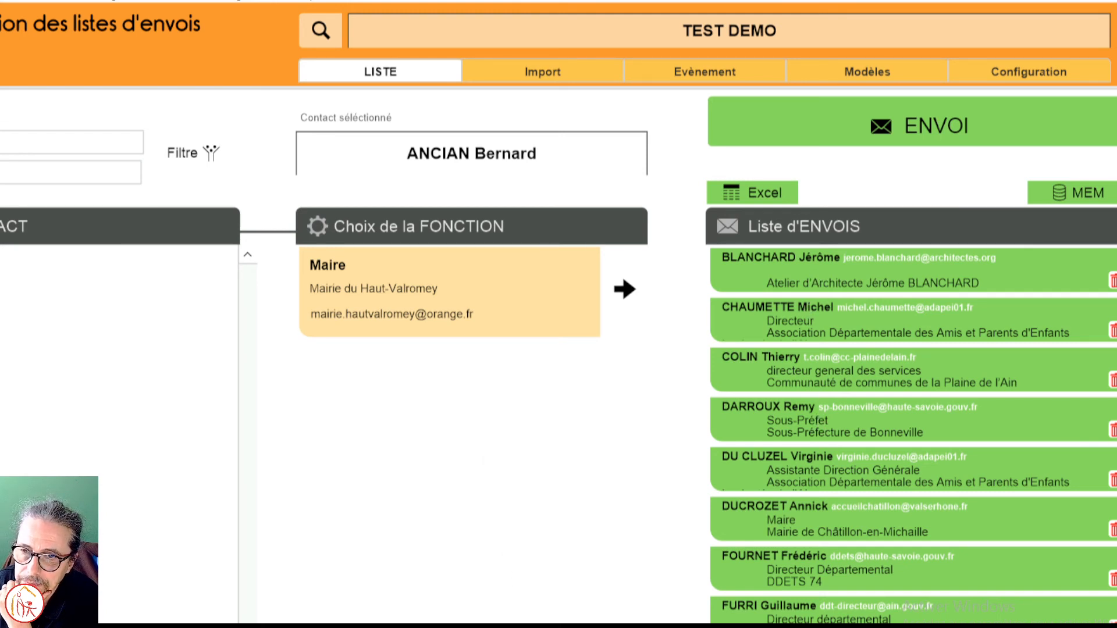
# Step: Switch to Outlook and open the topmost received "TEST DEMO" message in its own window
pyautogui.moveTo(434, 627)
pyautogui.click(433, 585)
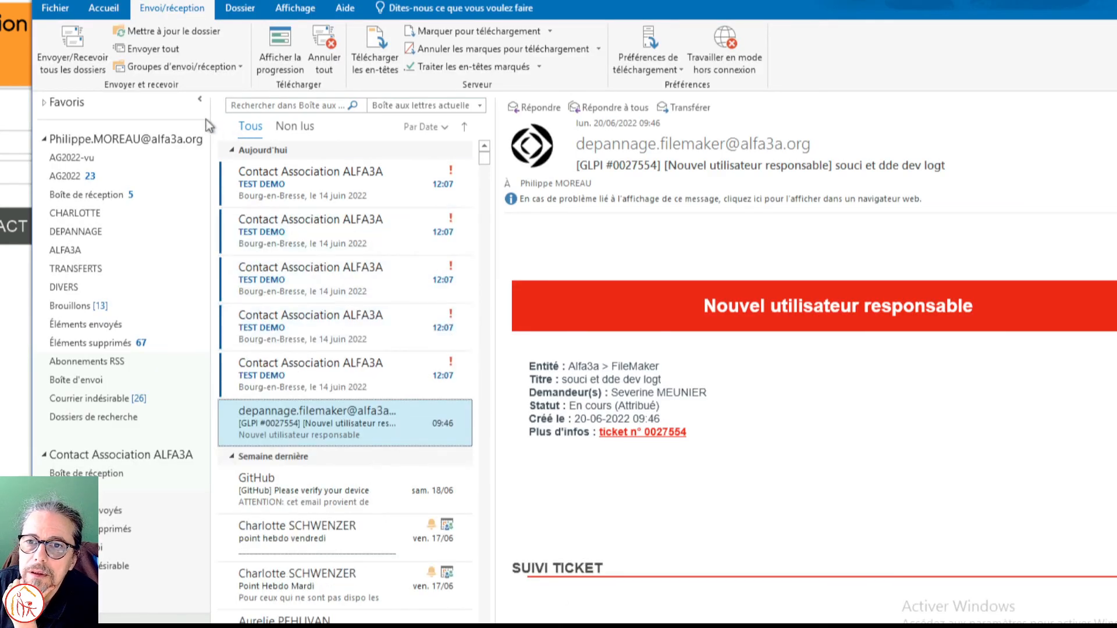
pyautogui.click(302, 186)
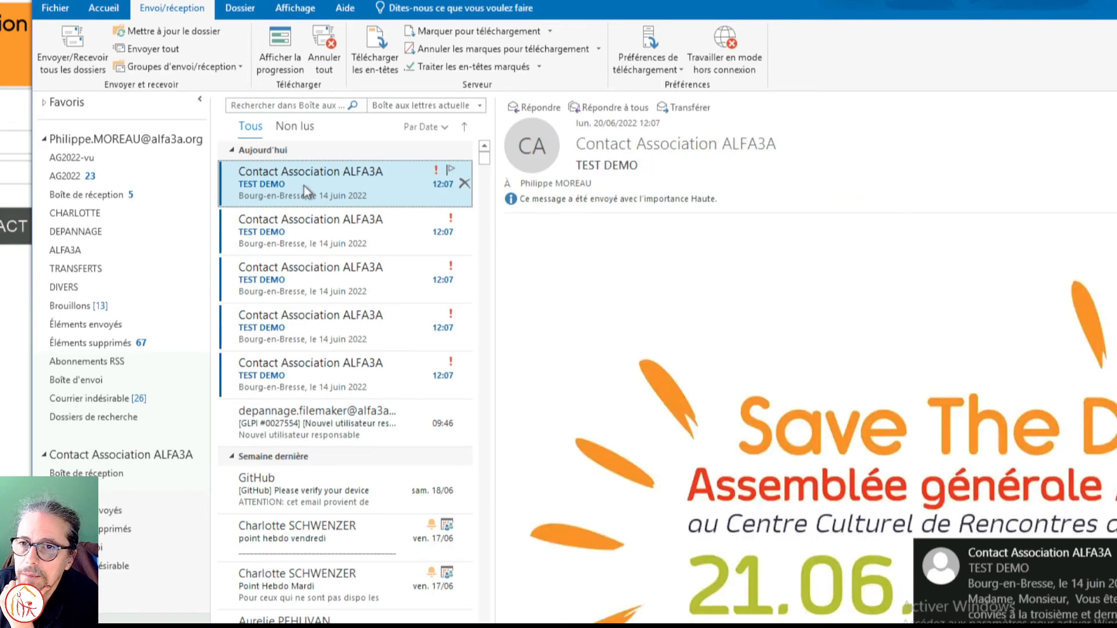
pyautogui.doubleClick(296, 182)
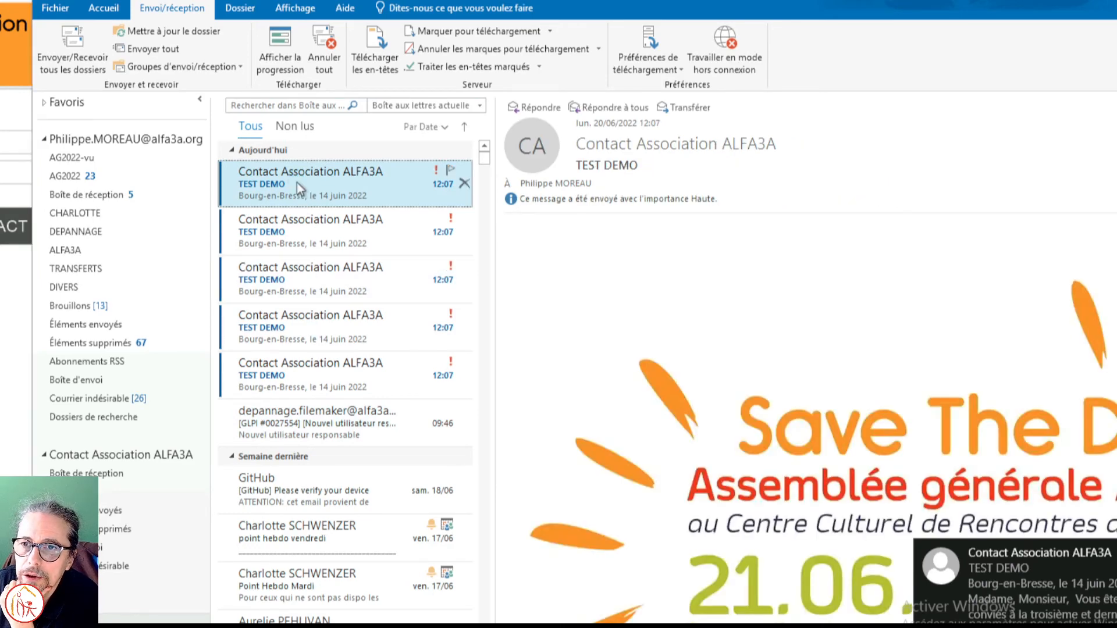
# Step: Examine the received message's visual, body text, signature logo and subject, and close the message
pyautogui.scroll(-6, 503, 365)
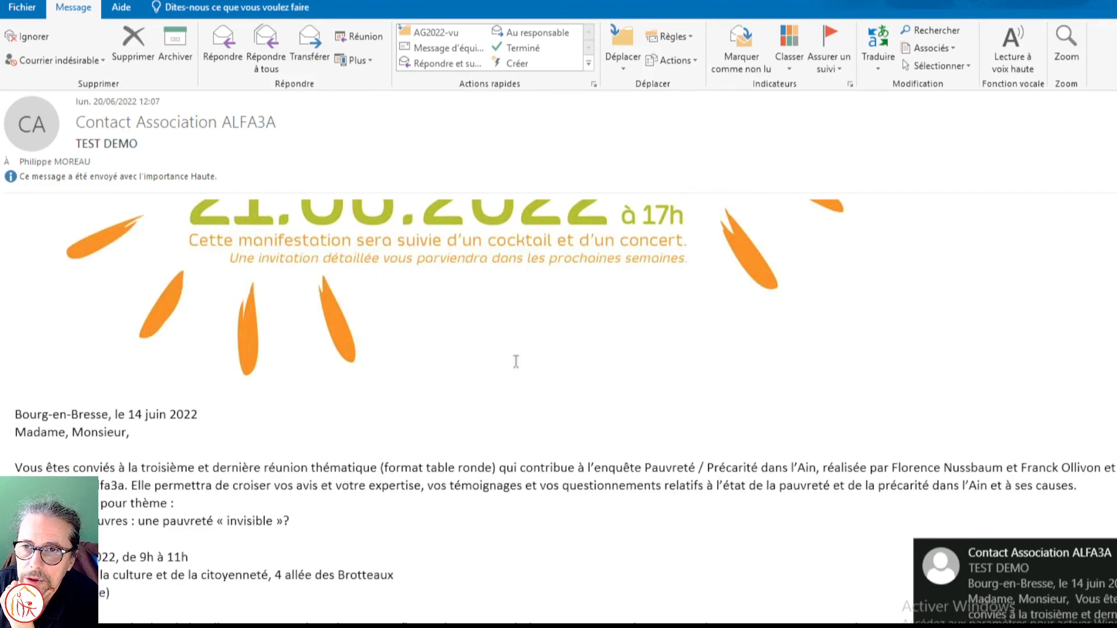
pyautogui.scroll(-3, 516, 361)
pyautogui.scroll(-4, 515, 362)
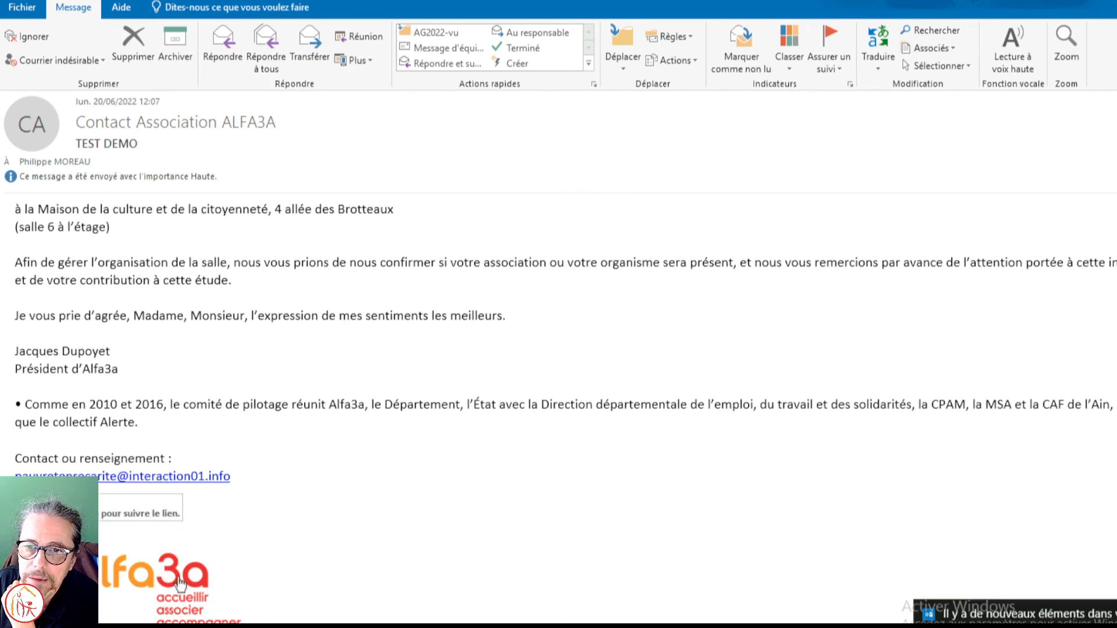
pyautogui.scroll(10, 269, 567)
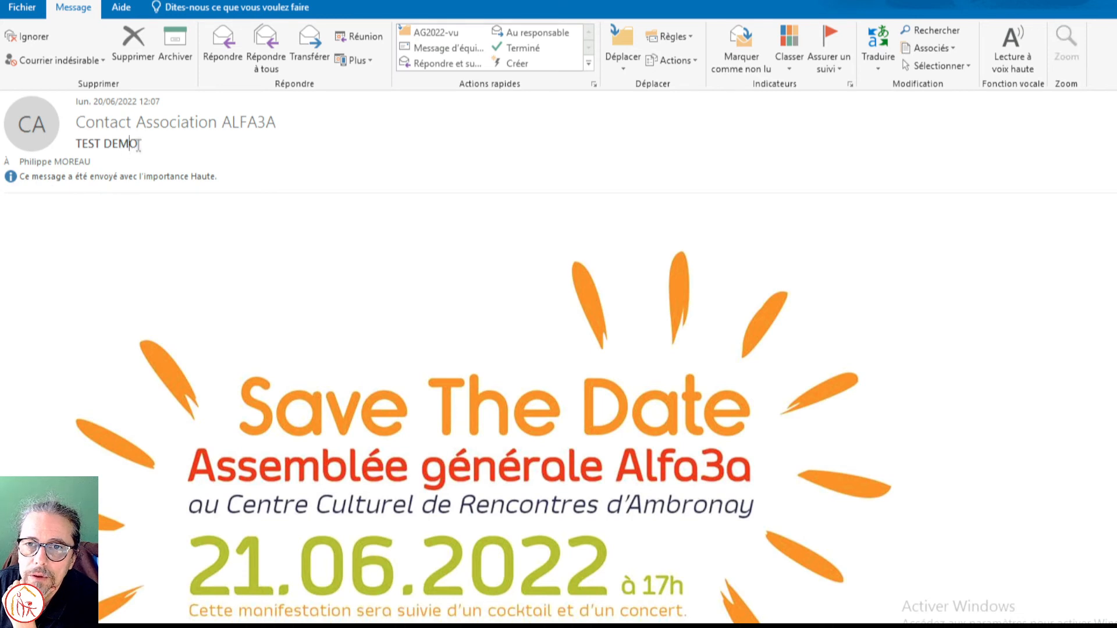
pyautogui.moveTo(138, 144); pyautogui.dragTo(83, 144)
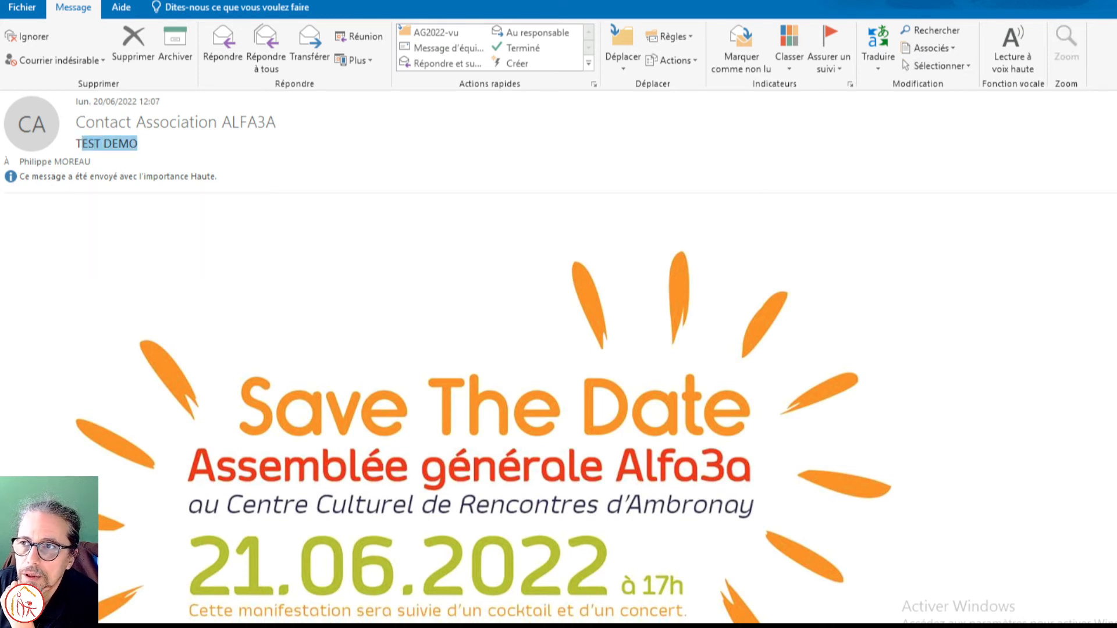
pyautogui.press('Escape')
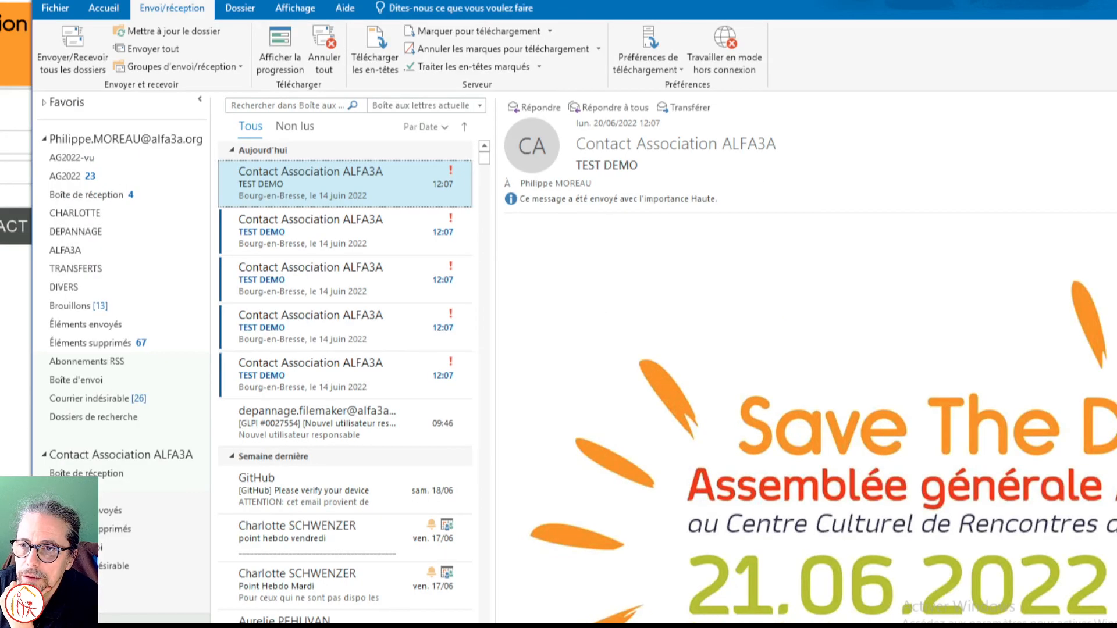
# Step: Go through the other received "TEST DEMO" messages in the inbox one by one, returning to the topmost one
pyautogui.click(340, 229)
pyautogui.click(341, 277)
pyautogui.click(322, 323)
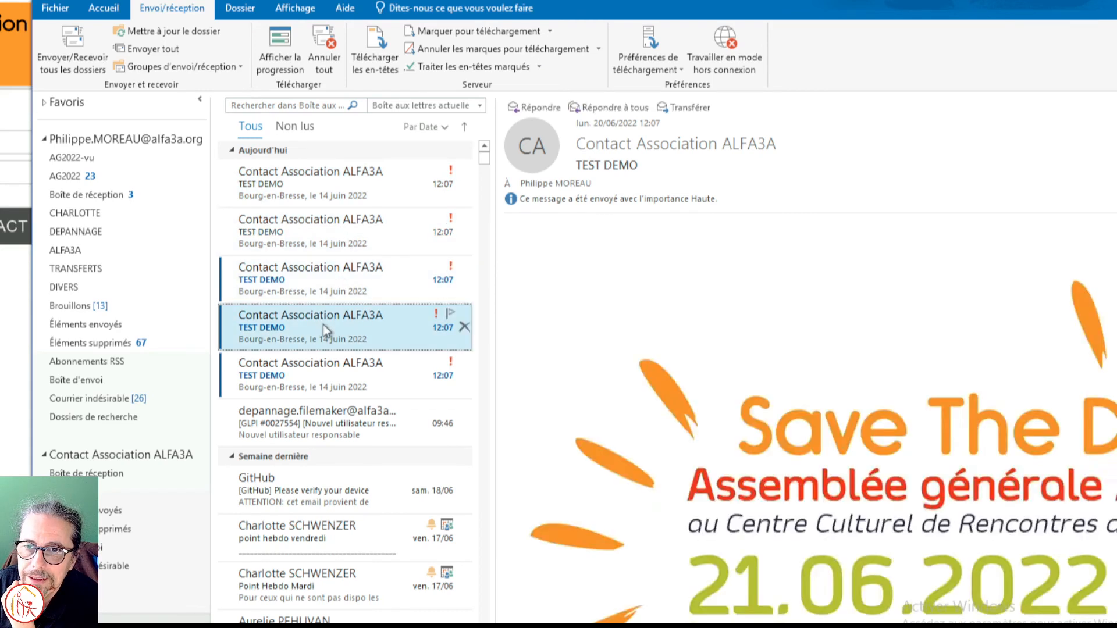
pyautogui.click(323, 360)
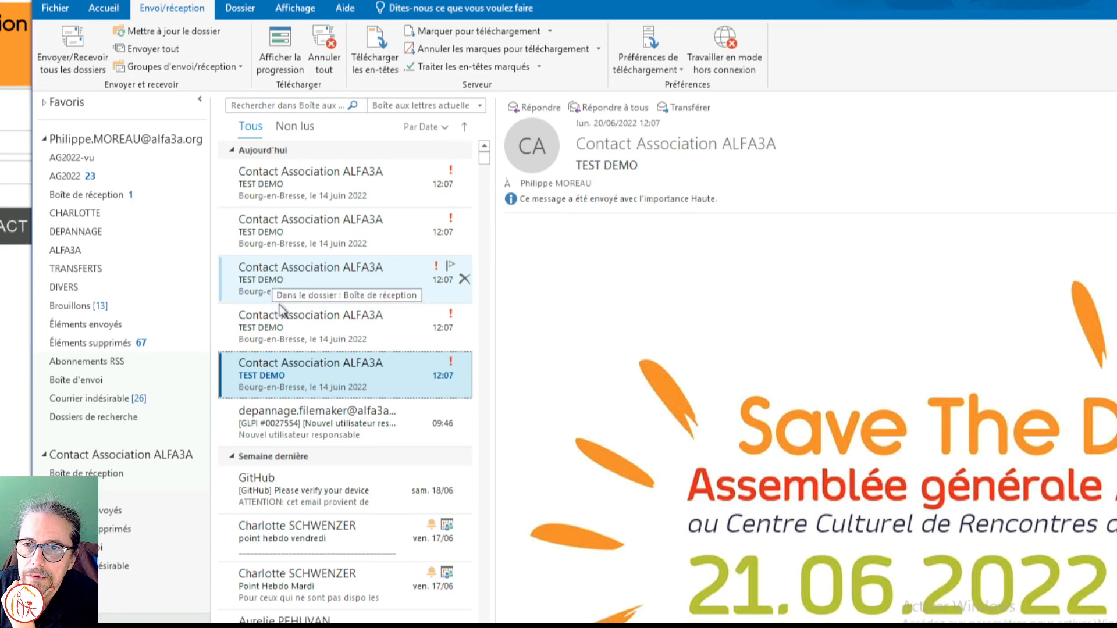
pyautogui.click(320, 323)
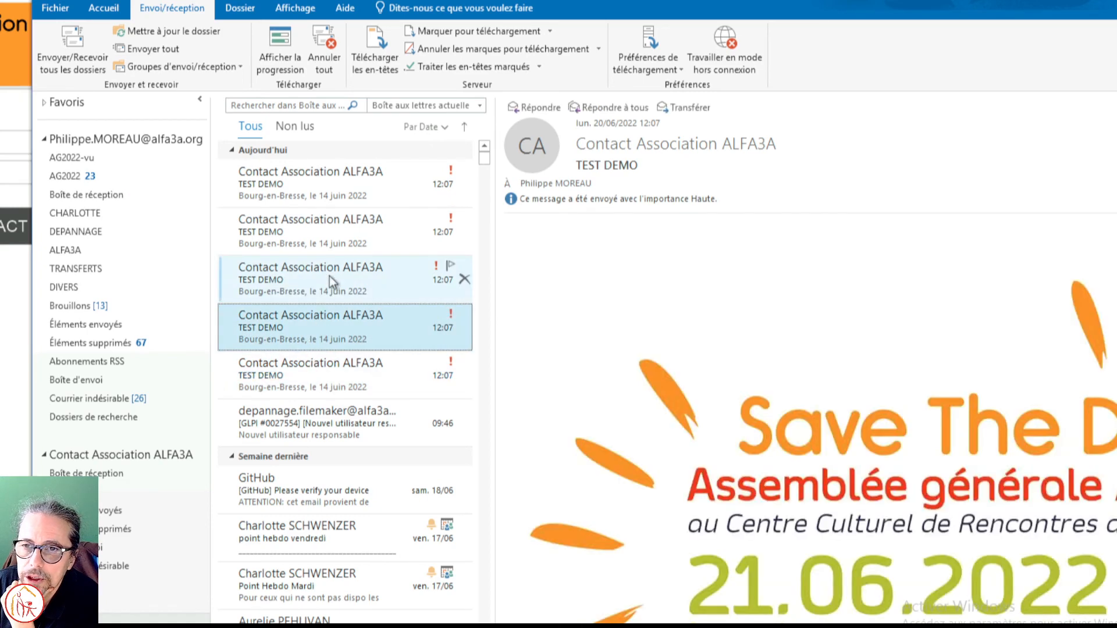
pyautogui.click(325, 190)
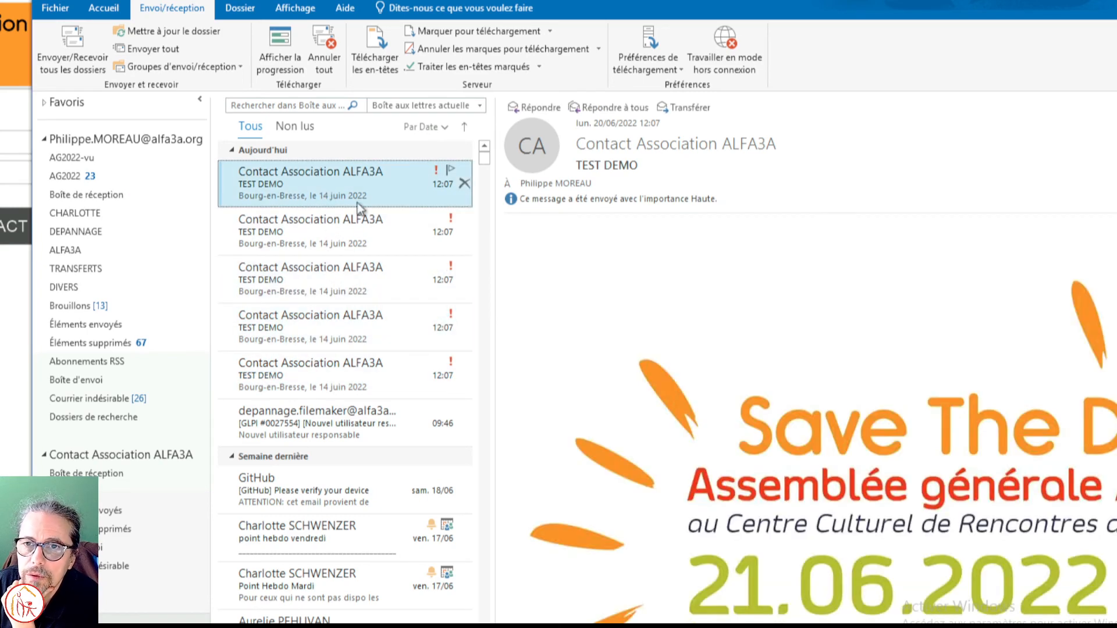
# Step: Send and receive mail for all folders and examine each "Lu : TEST DEMO" read receipt that arrives
pyautogui.click(75, 52)
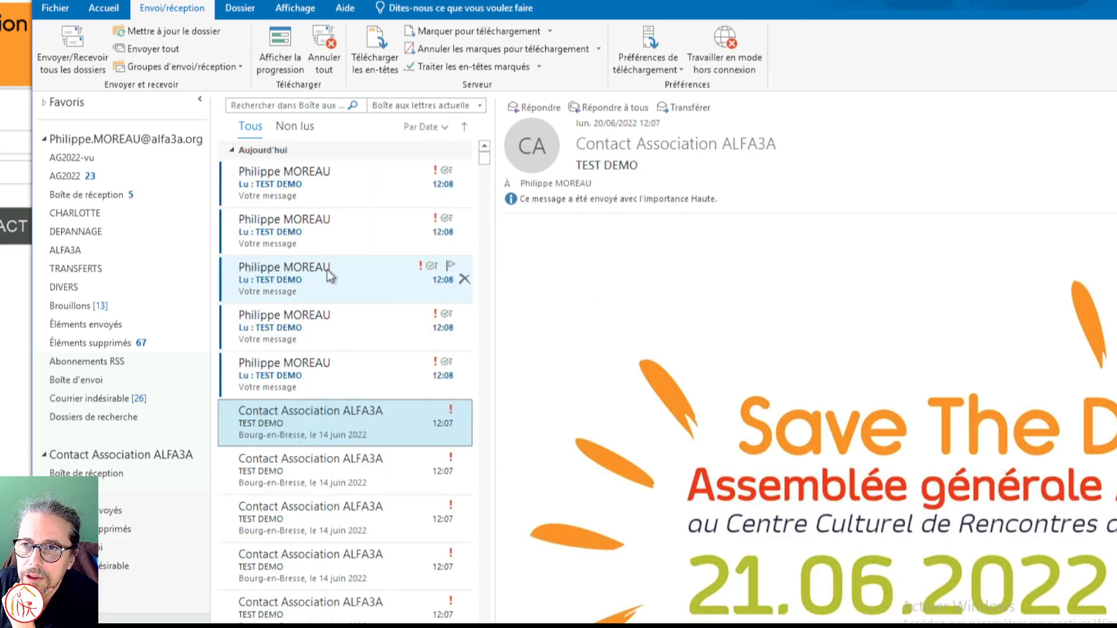
pyautogui.click(285, 189)
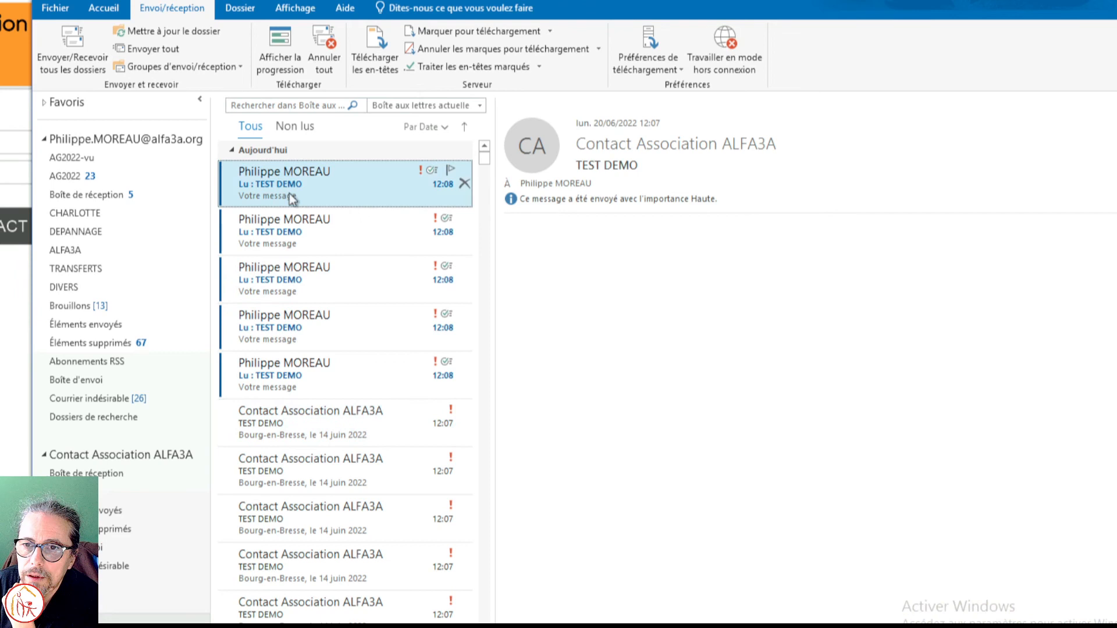
pyautogui.click(290, 234)
pyautogui.click(285, 282)
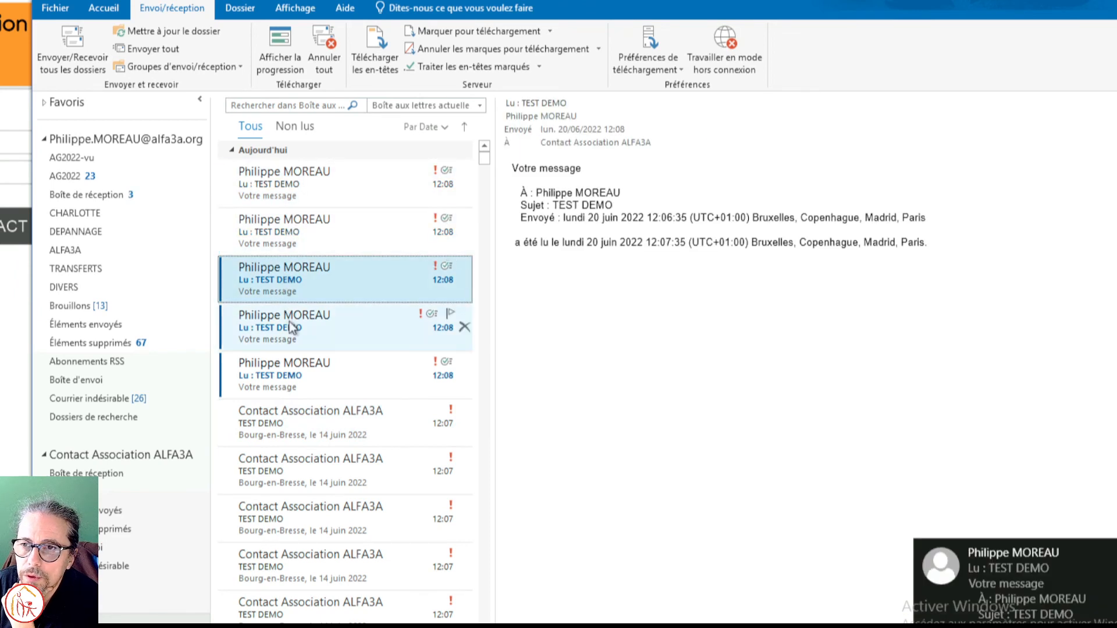
pyautogui.click(292, 319)
pyautogui.click(314, 372)
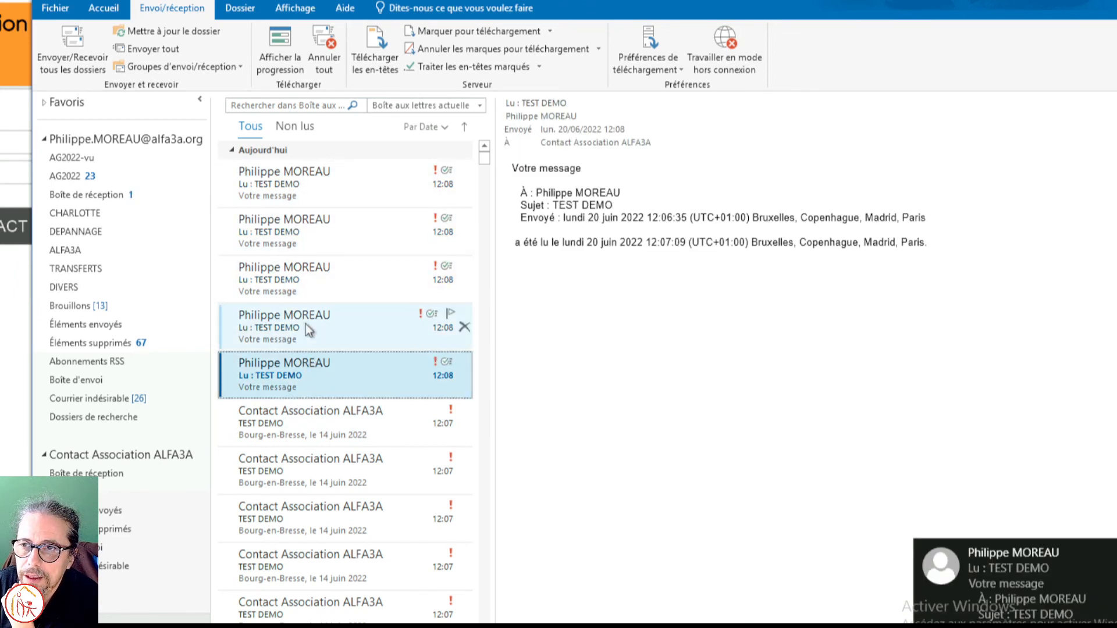
pyautogui.click(309, 328)
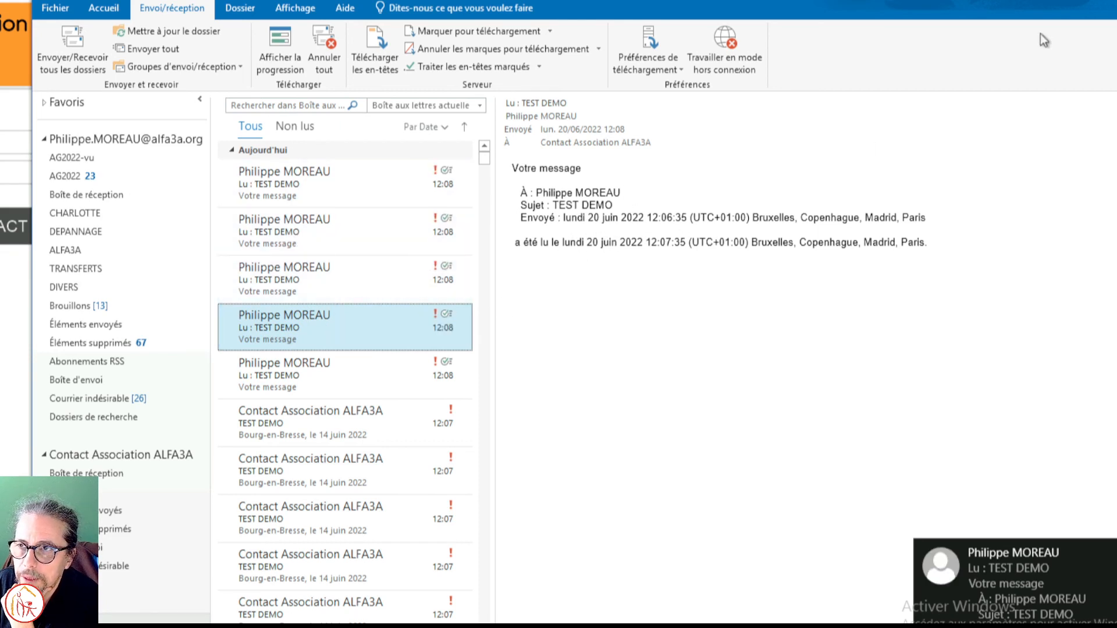
# Step: Switch back to the Alfa3a contact application, return to its home menu and open the sending history
pyautogui.click(1097, 1)
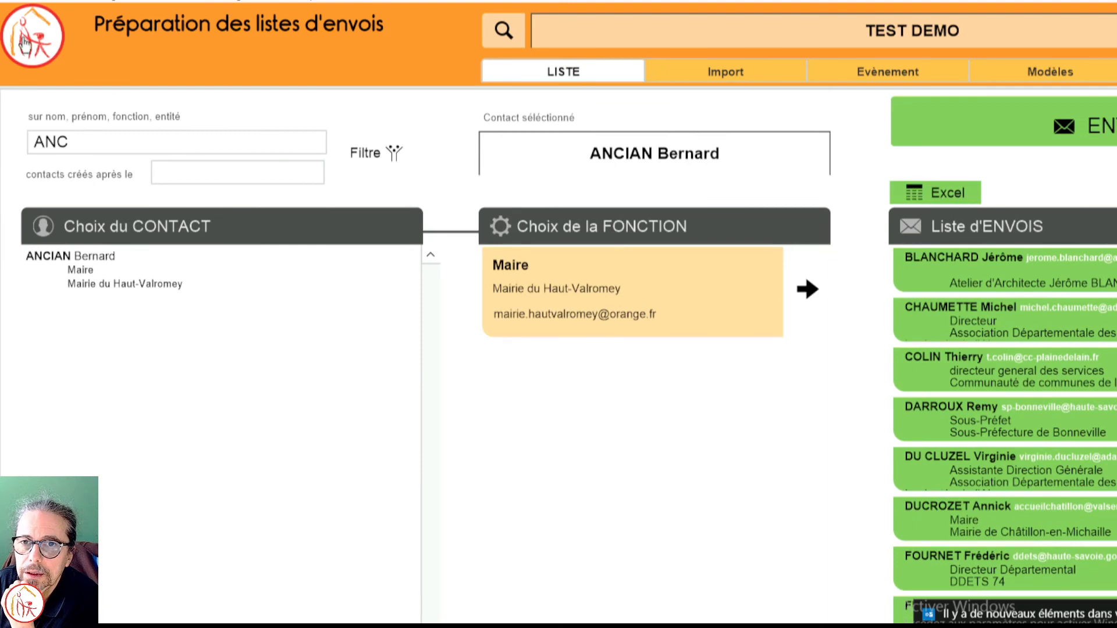
pyautogui.click(24, 44)
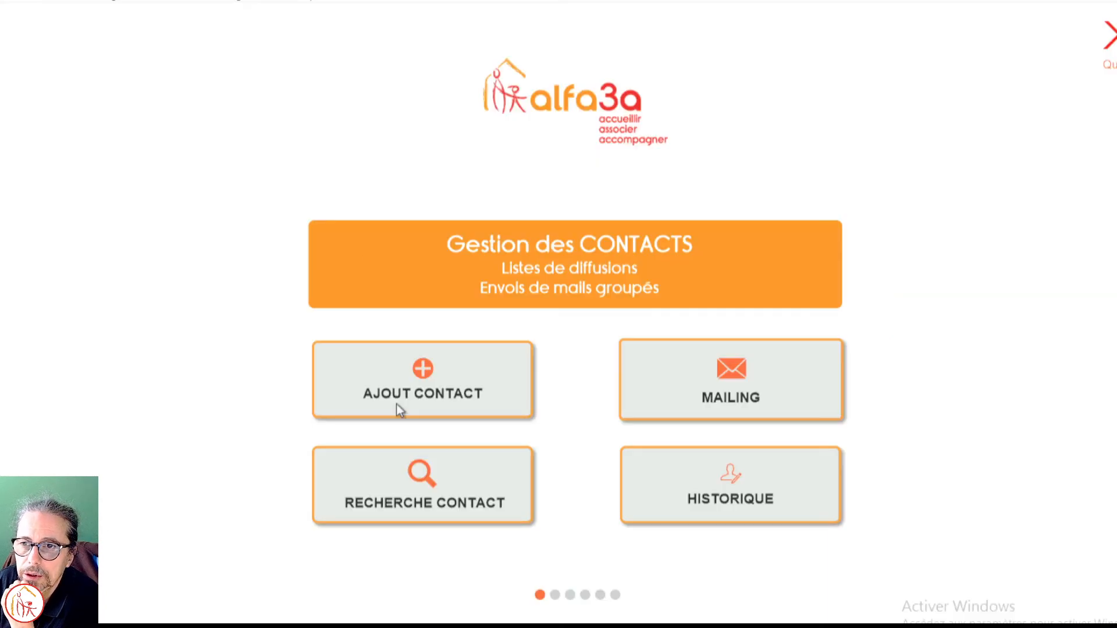
pyautogui.click(780, 484)
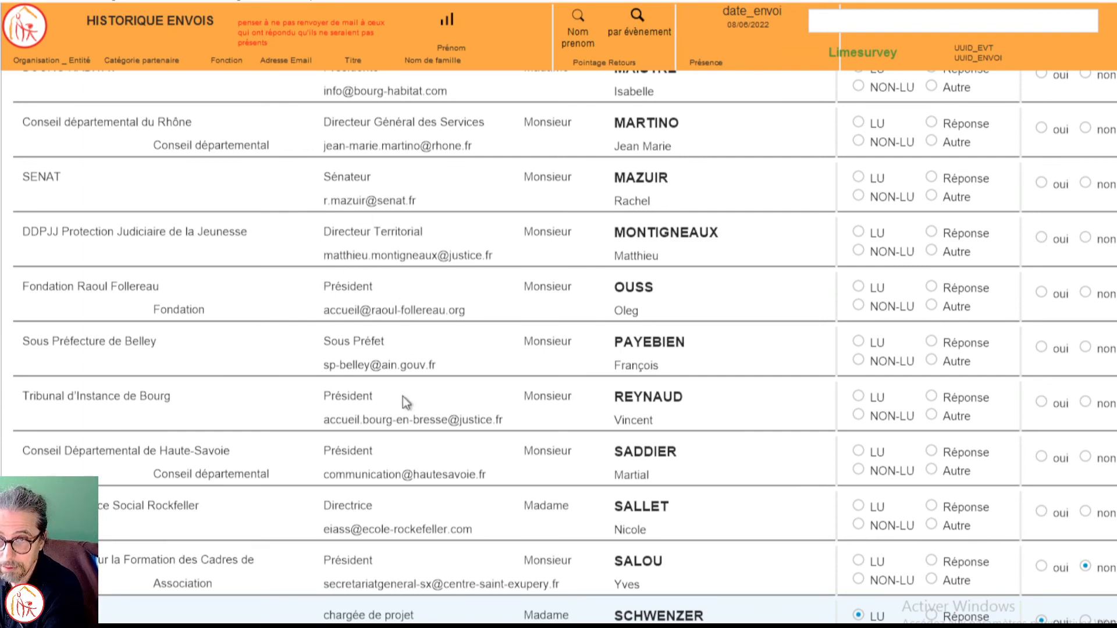
# Step: Search the sending history for the event "Alfa3a - Assemblée générale 2022", review the recipients' read and attendance tracking, and return to the home menu
pyautogui.click(912, 20)
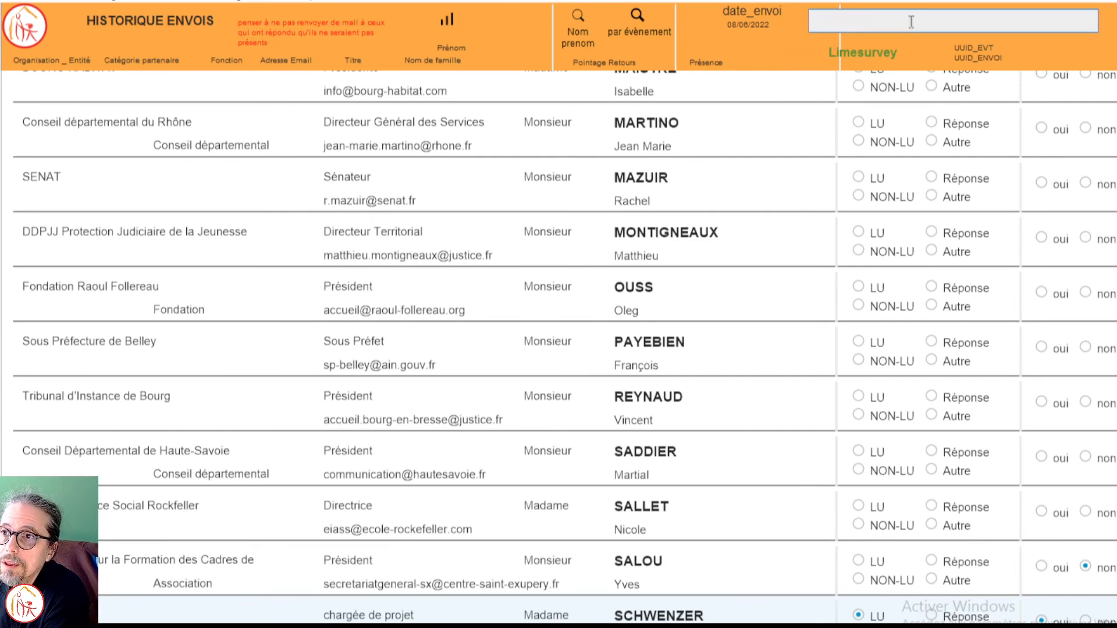
pyautogui.click(637, 32)
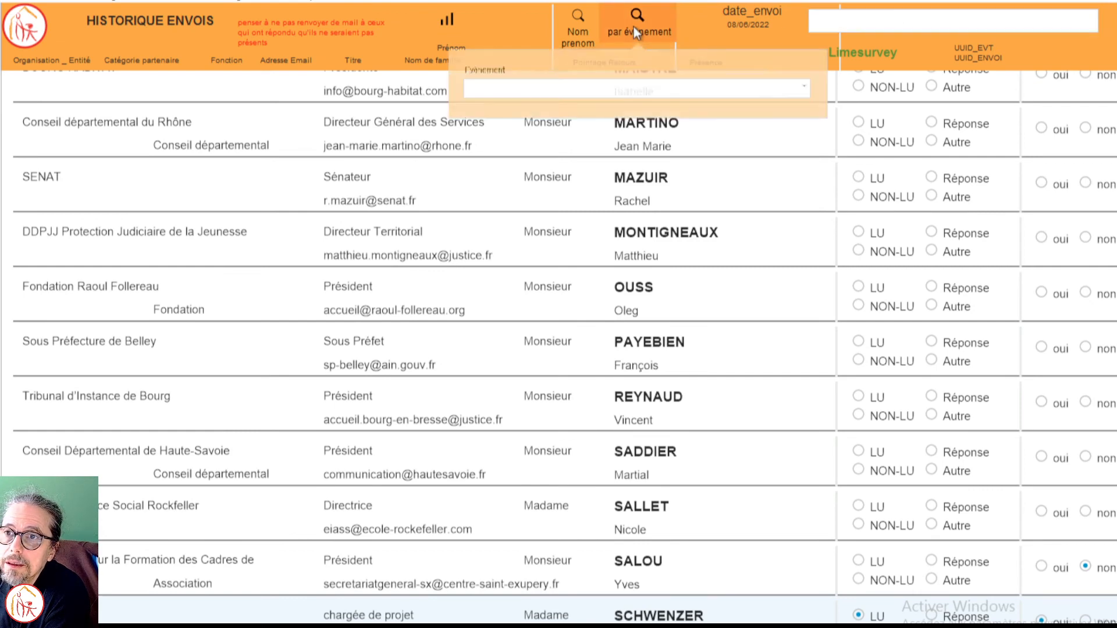
pyautogui.click(696, 102)
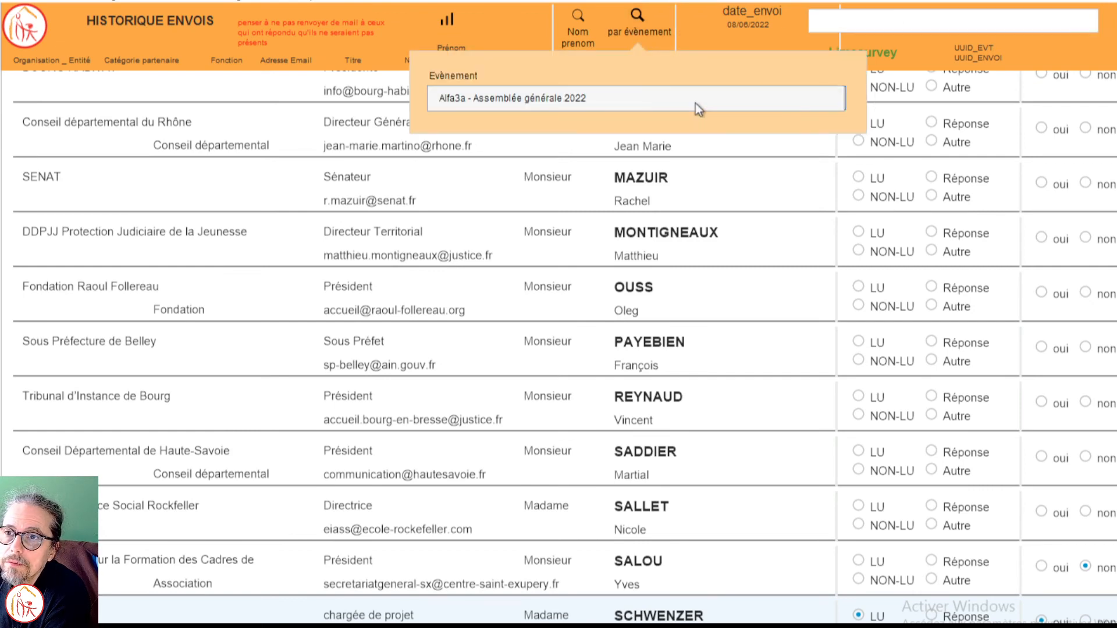
pyautogui.click(615, 107)
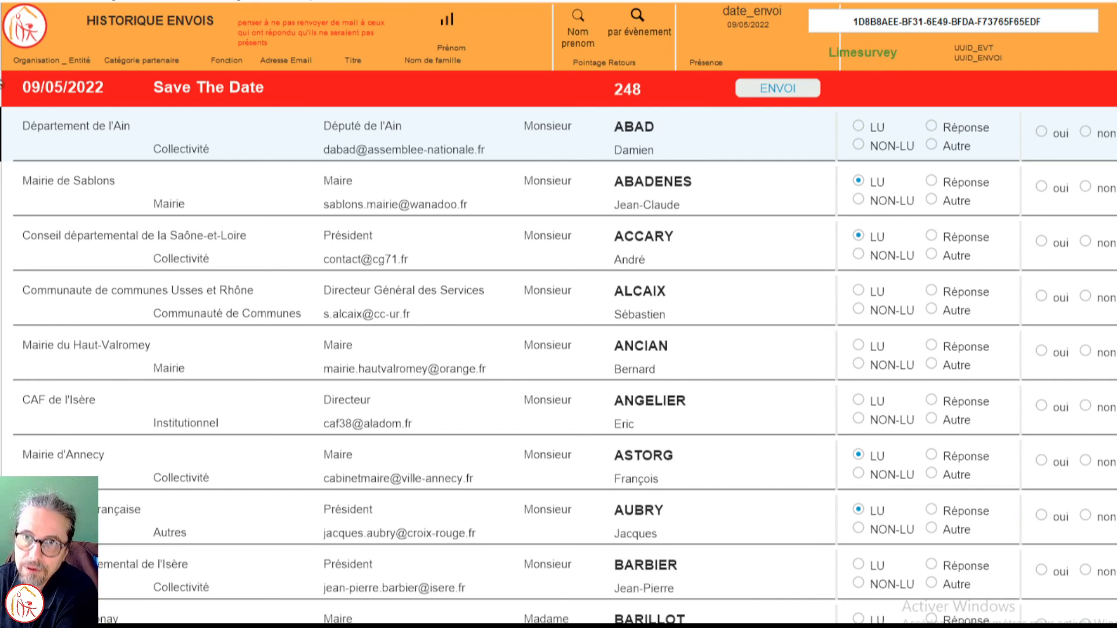
pyautogui.click(26, 34)
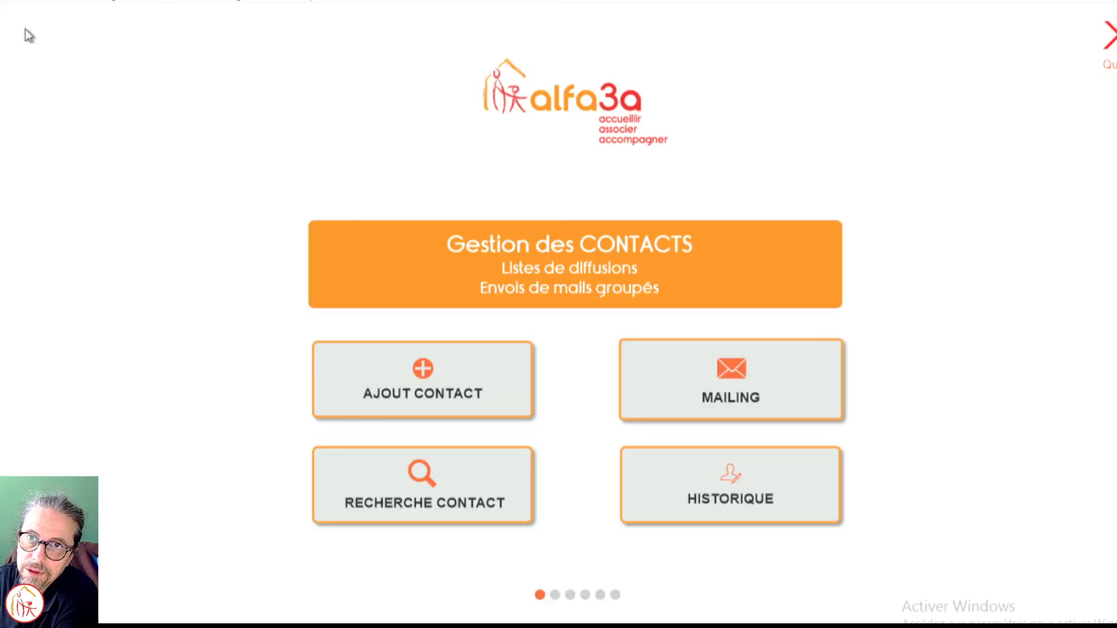